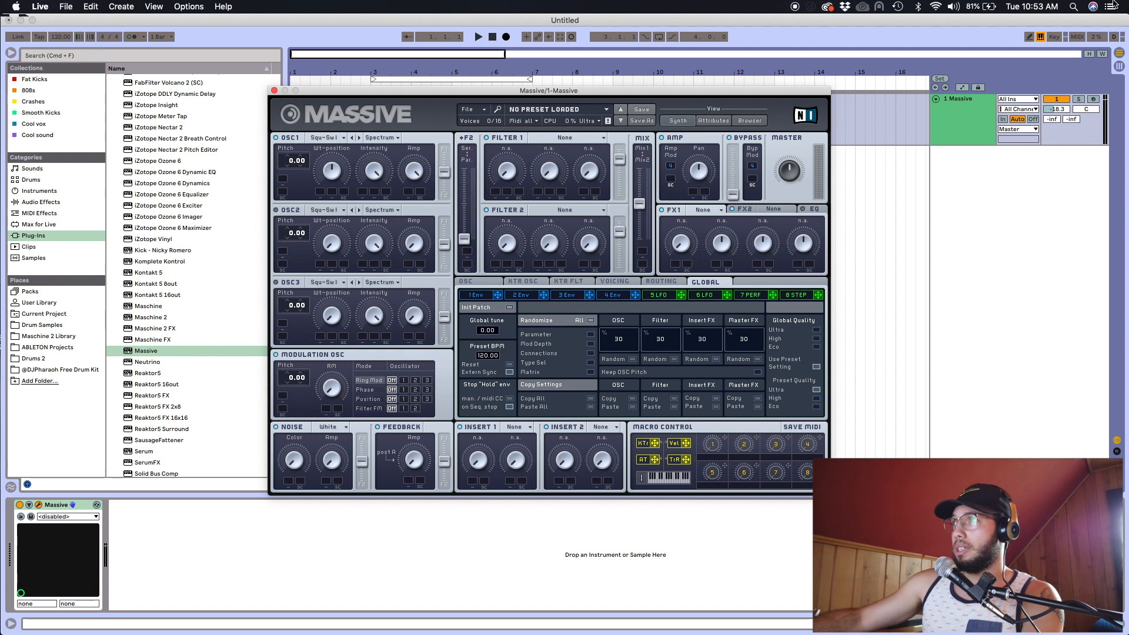
Step: Arm the Massive track for recording and set oscillator 1's wavetable to Sinformant
click(1094, 99)
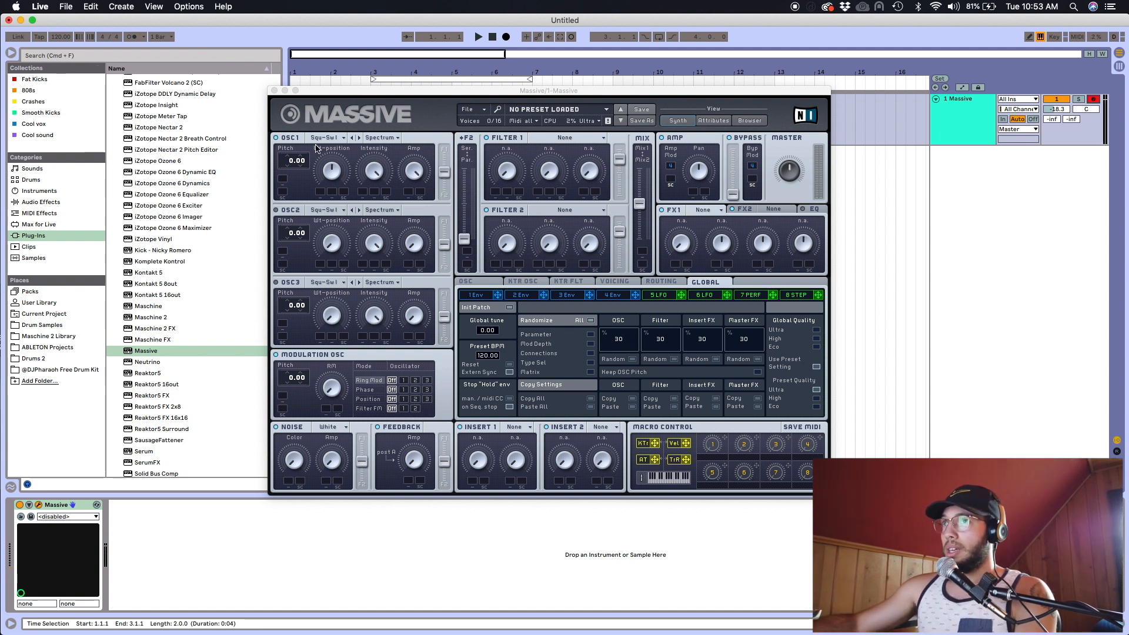
click(322, 137)
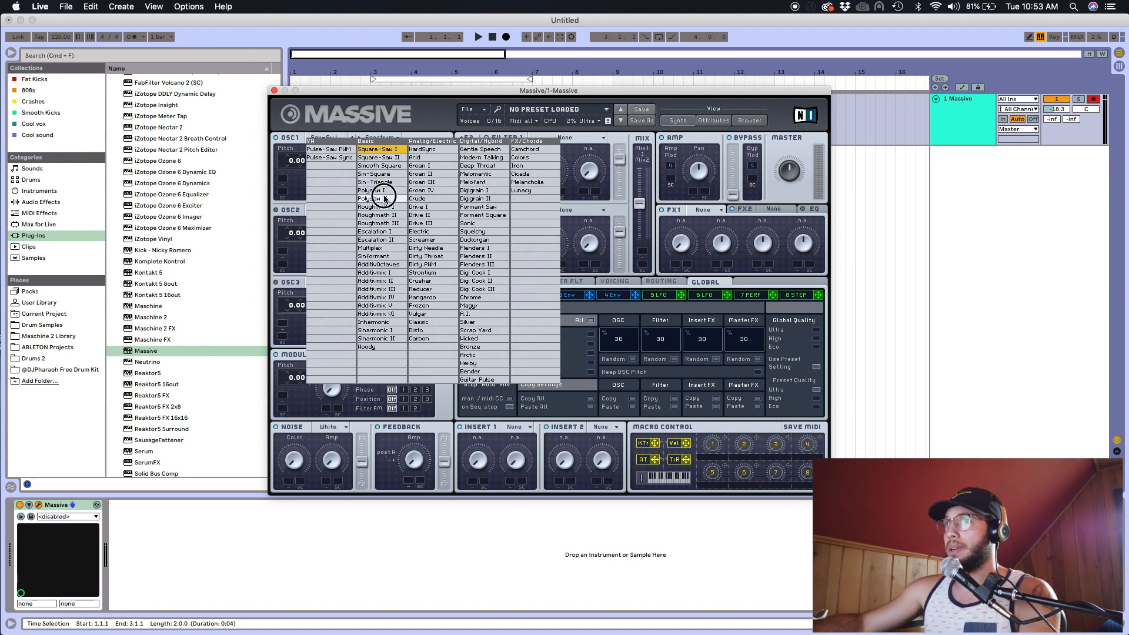
click(376, 257)
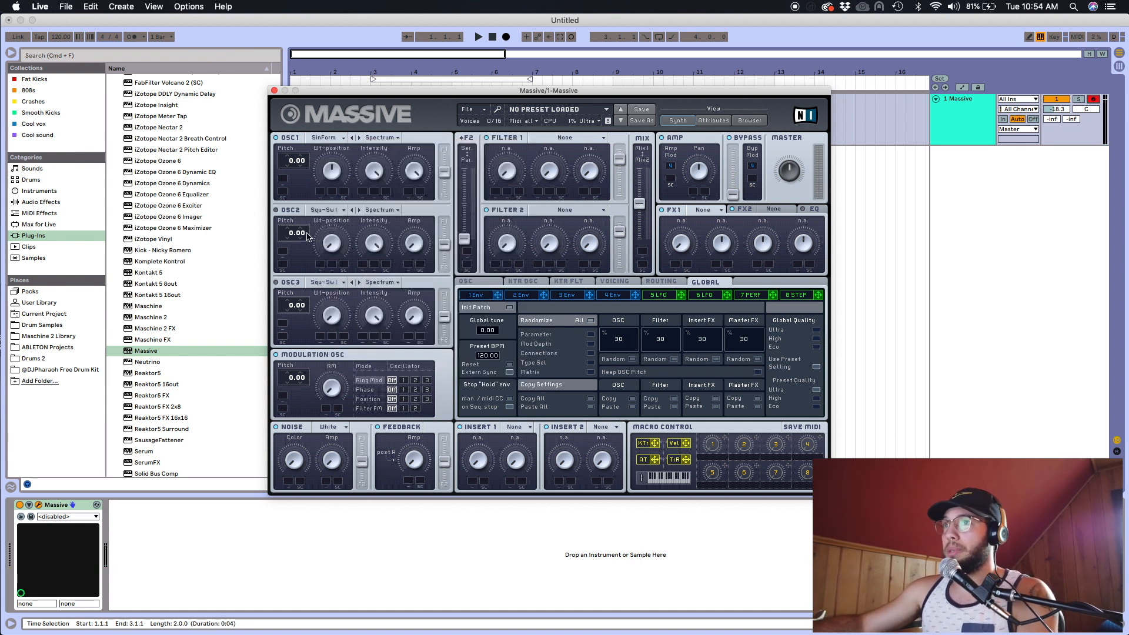
Step: Try the Polysaw I wavetable on oscillator 1, and return it to Square-Saw I
click(332, 137)
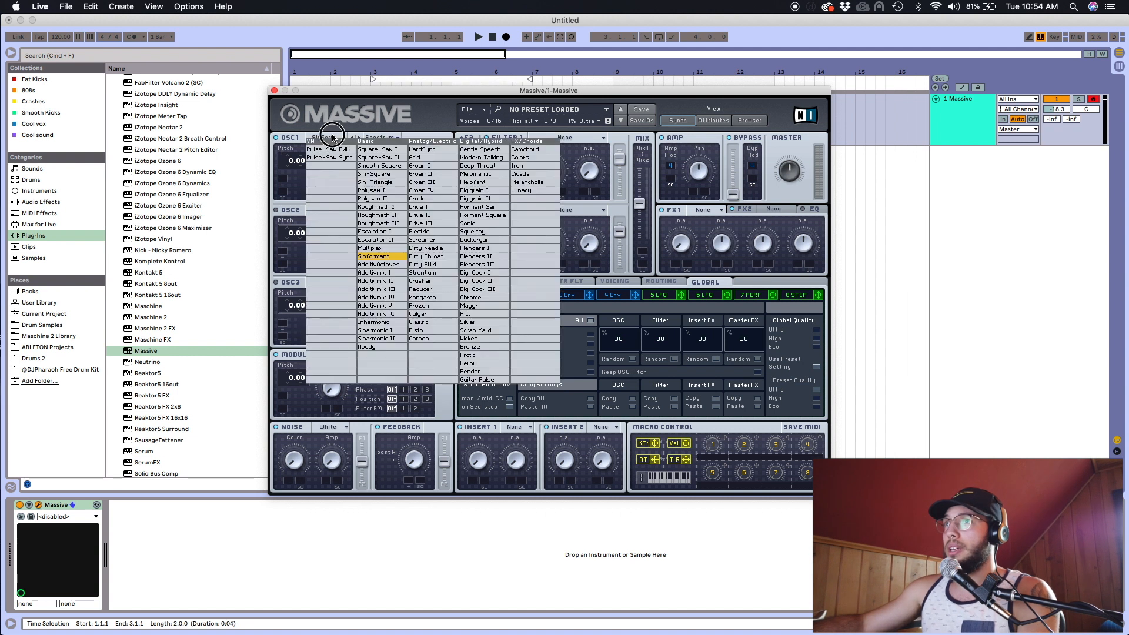
click(376, 190)
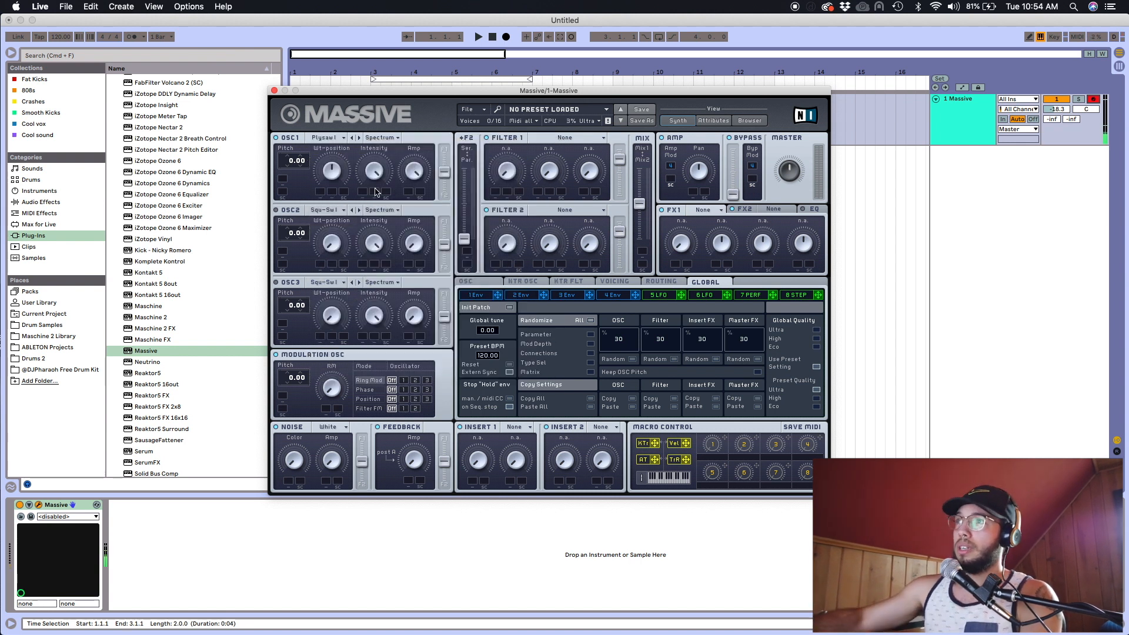
click(341, 140)
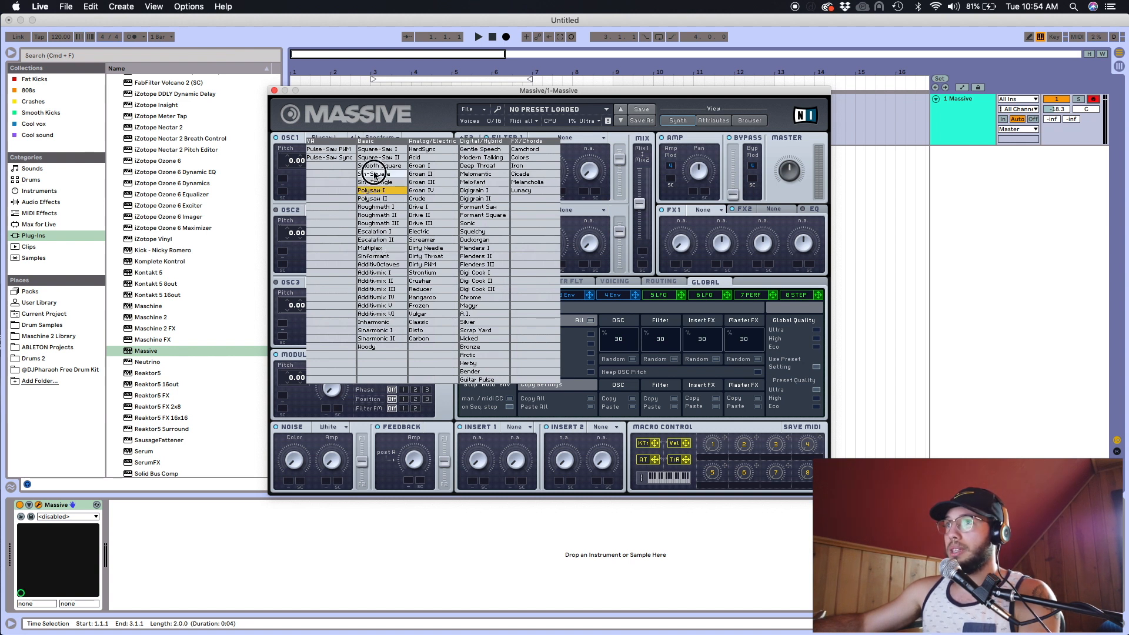
click(380, 149)
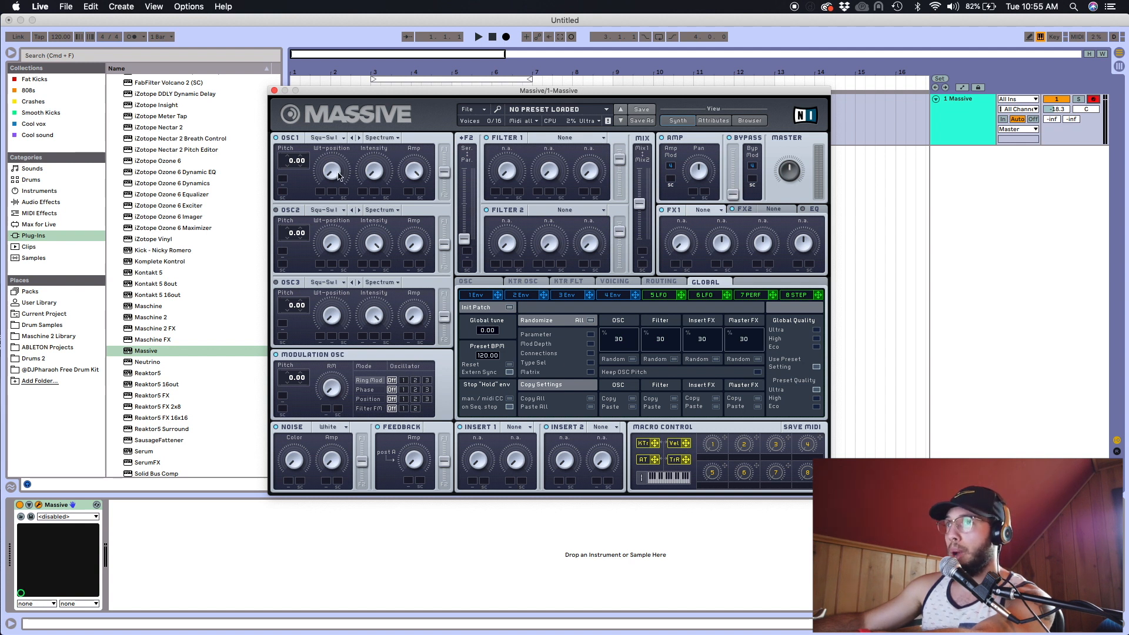
Step: Set oscillator 1's Wt-position a little below halfway and raise its Intensity to about three quarters
mouse_move(334, 174)
mouse_down()
mouse_move(322, 51)
mouse_move(327, 183)
mouse_up()
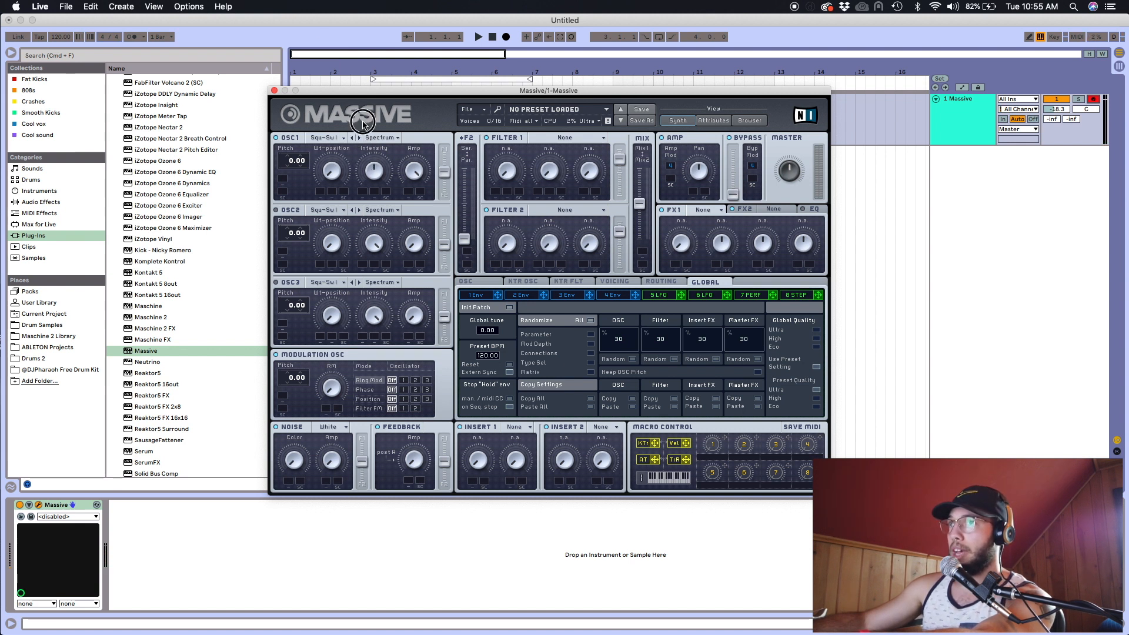
mouse_move(337, 178)
mouse_down()
mouse_move(325, 126)
mouse_move(345, 52)
mouse_move(324, 195)
mouse_up()
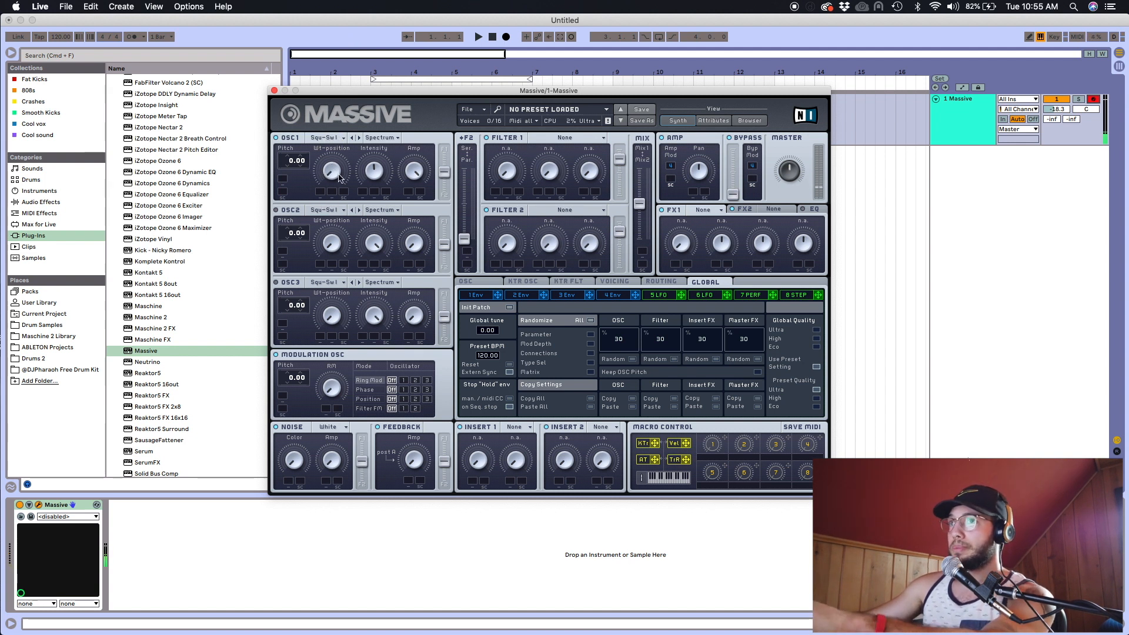
click(334, 170)
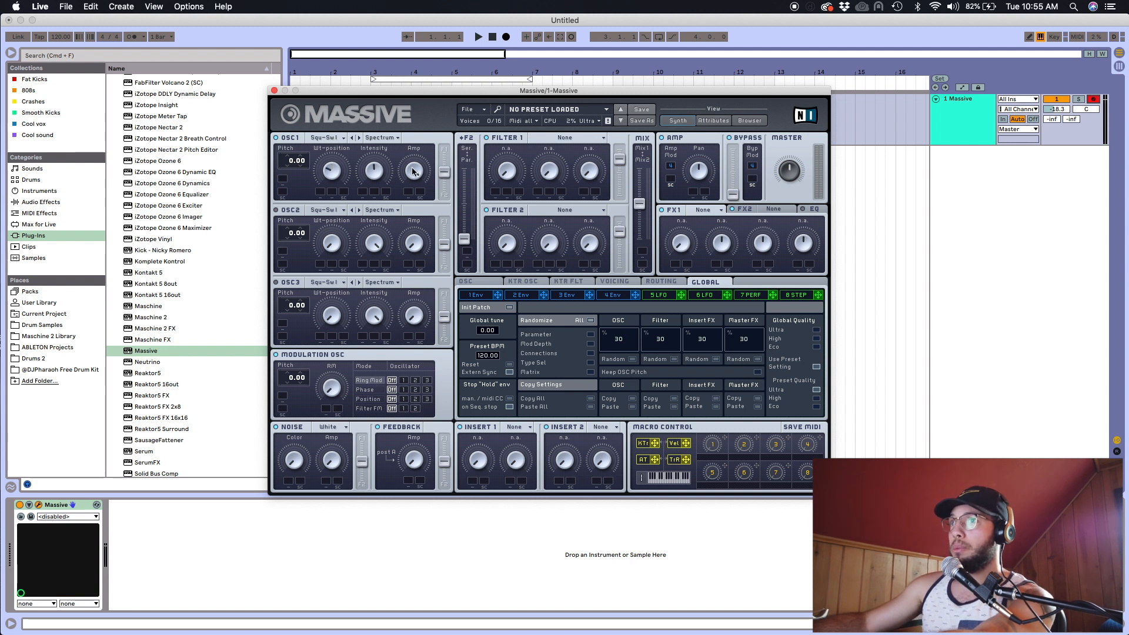
click(371, 167)
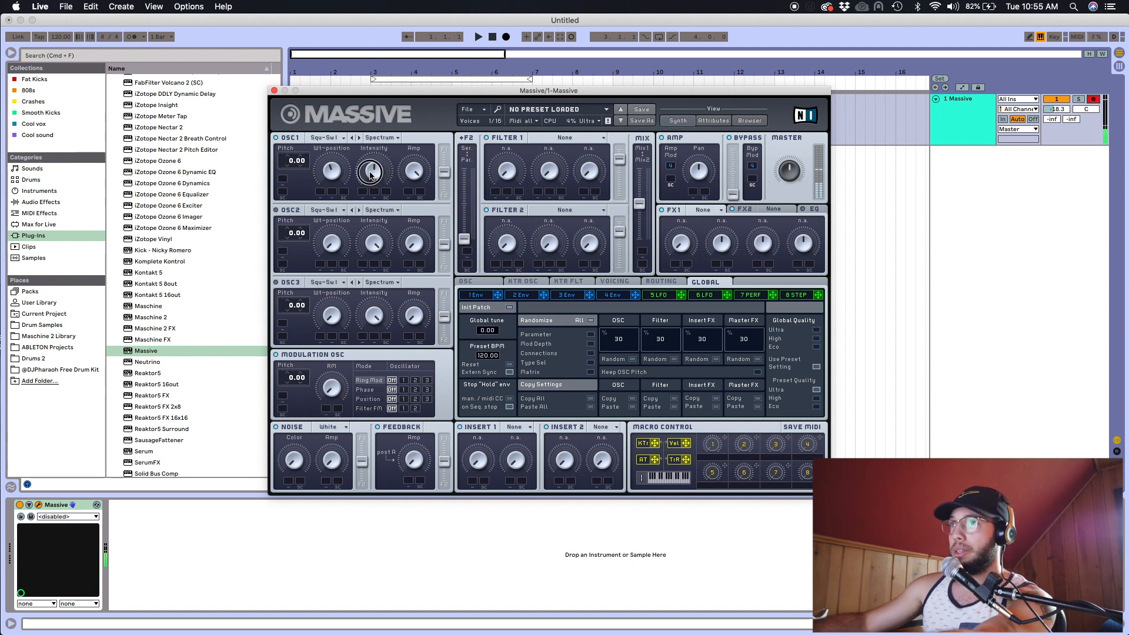
drag(370, 167, 378, 143)
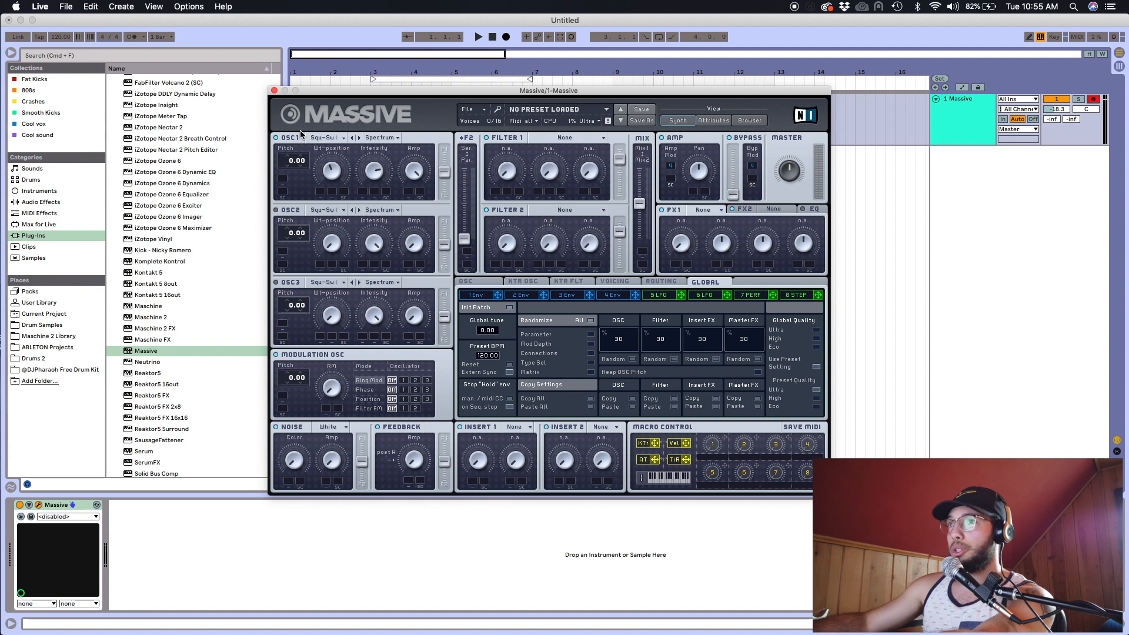
mouse_move(288, 161)
mouse_down()
mouse_move(288, 124)
mouse_move(291, 160)
mouse_up()
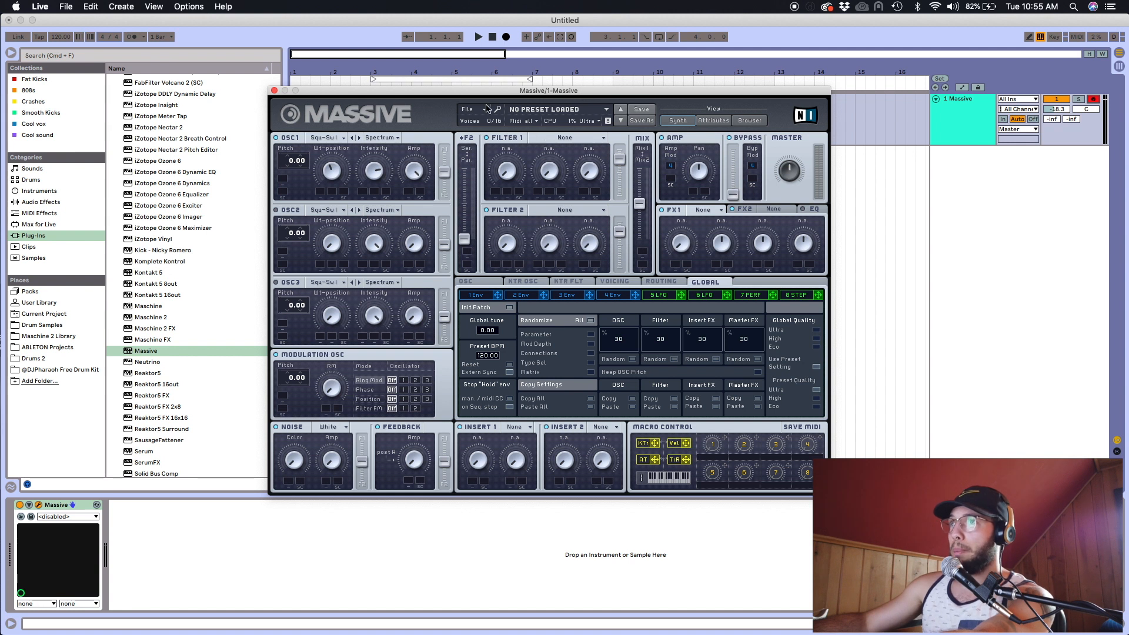
Step: Open envelope 4 and try longer and shorter attack times, finishing on a short attack
drag(453, 92, 437, 21)
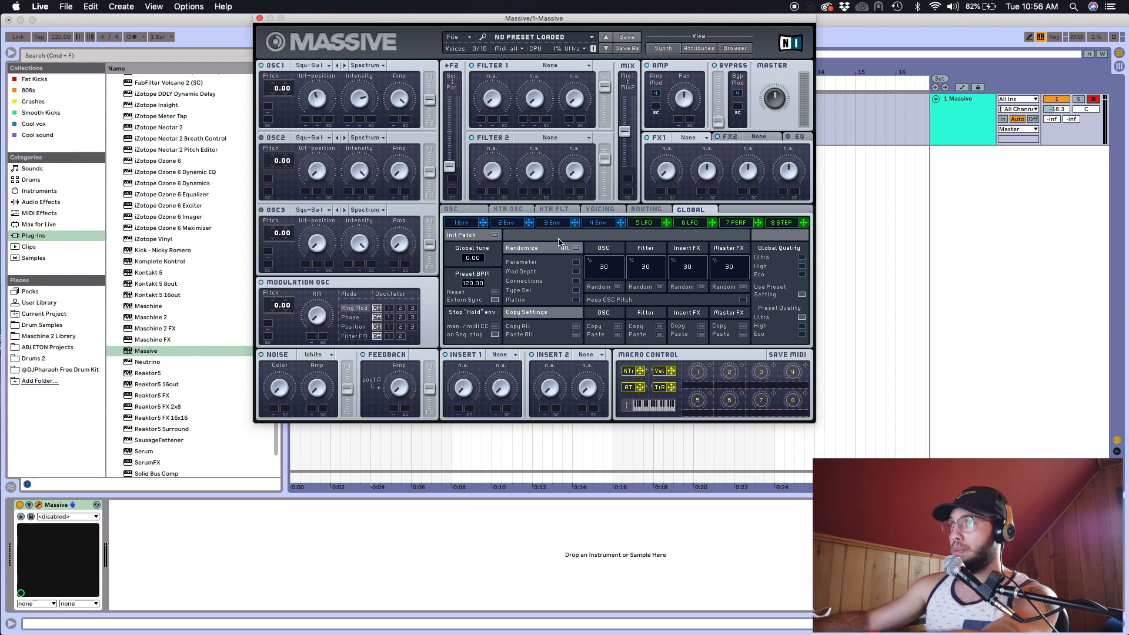
click(598, 223)
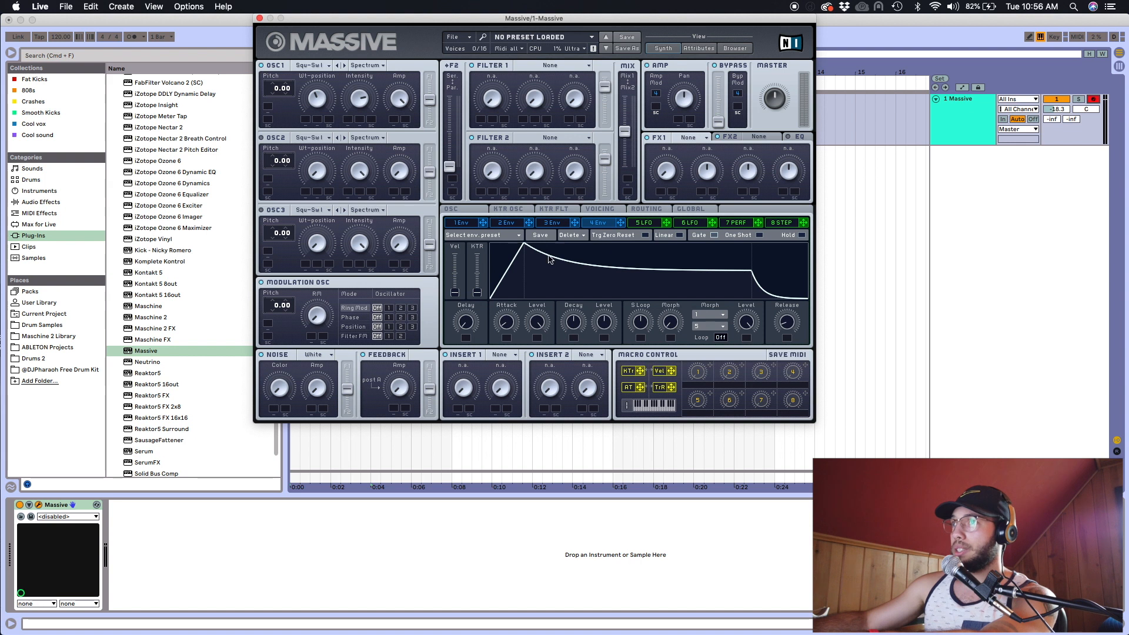
drag(491, 24, 492, 70)
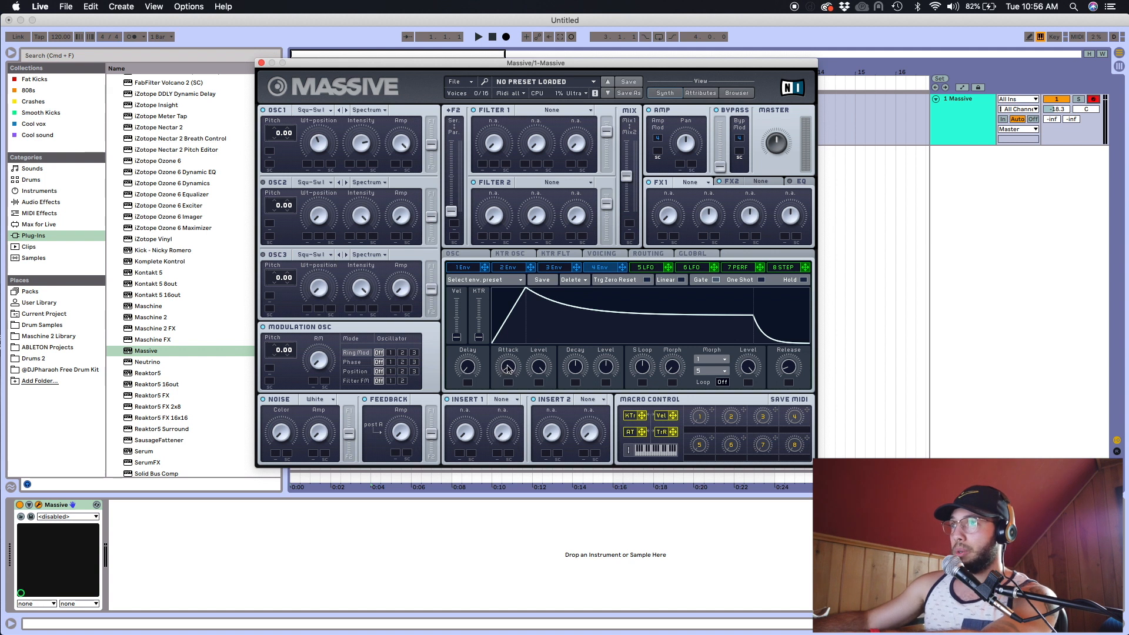
drag(508, 367, 509, 372)
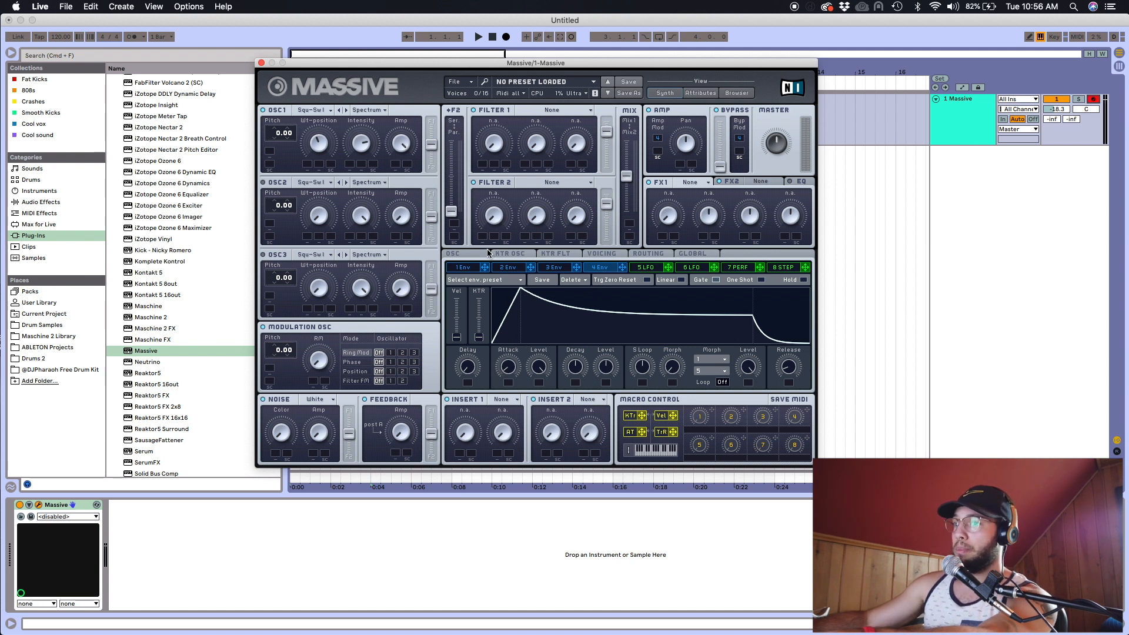
key(a)
drag(512, 368, 493, 330)
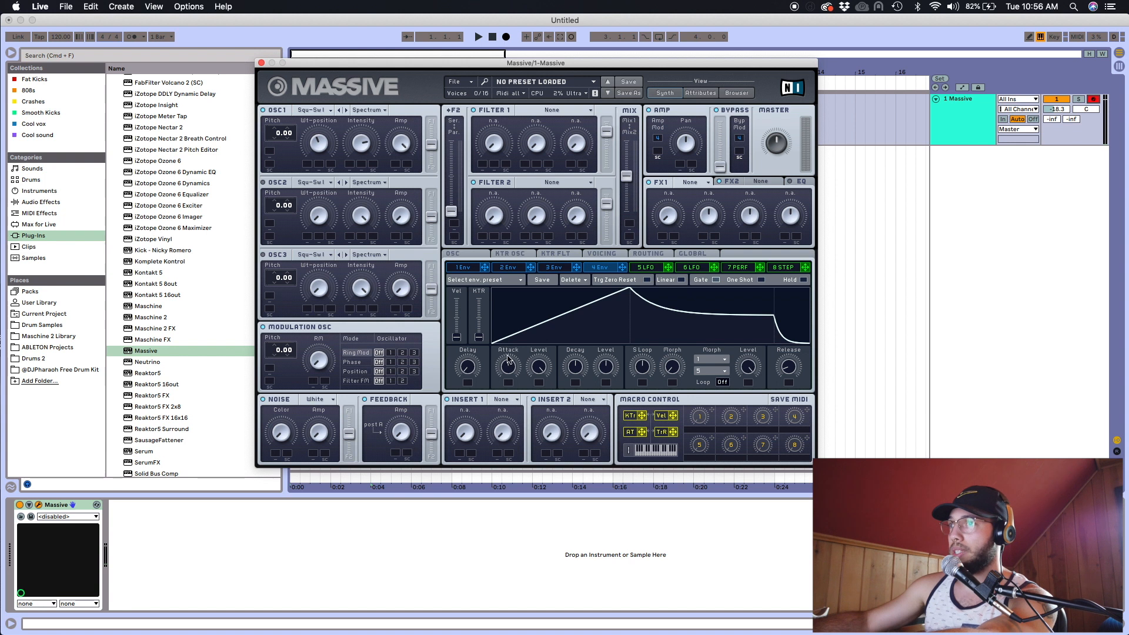
drag(509, 366, 509, 363)
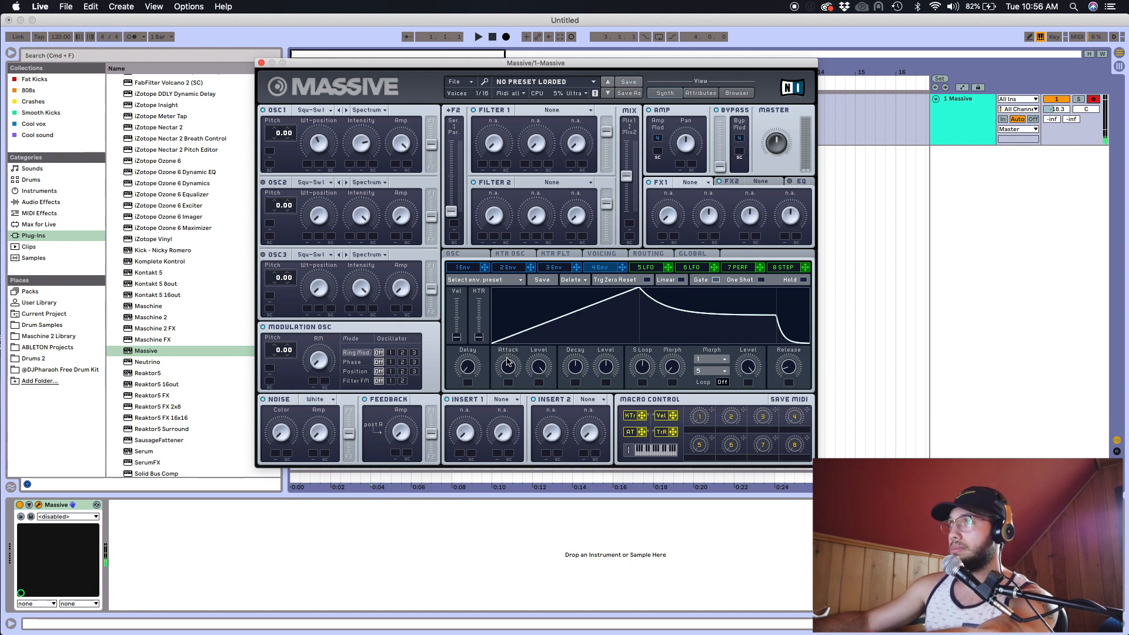
drag(509, 363, 503, 405)
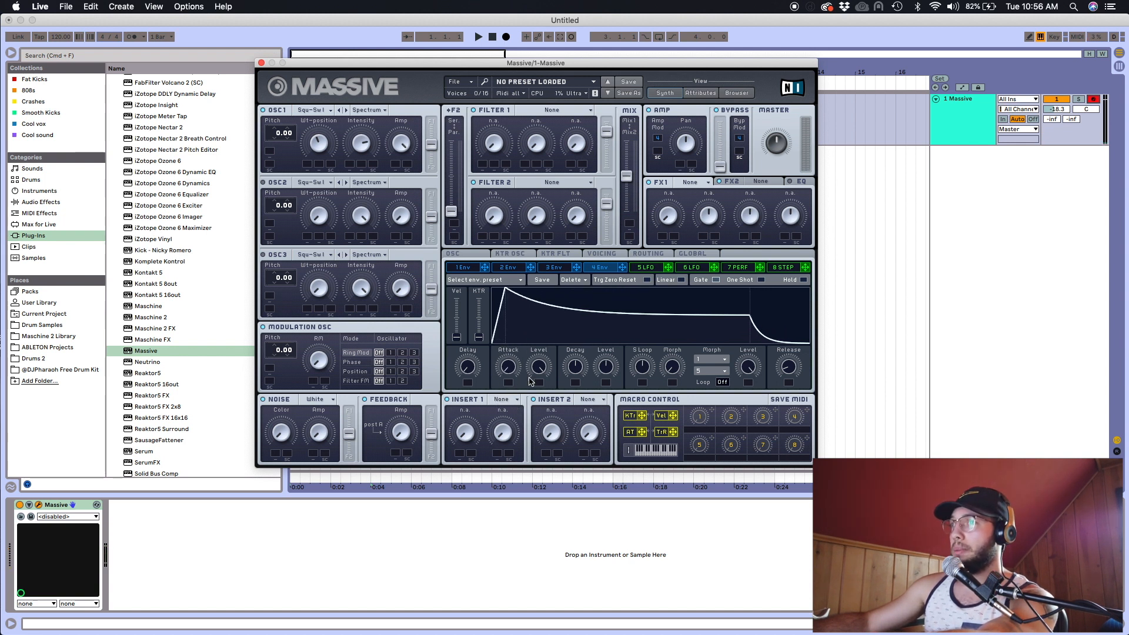
Step: Try envelope 4's decay level at zero, restore it to slightly above halfway, and lengthen the attack moderately
drag(540, 369, 604, 456)
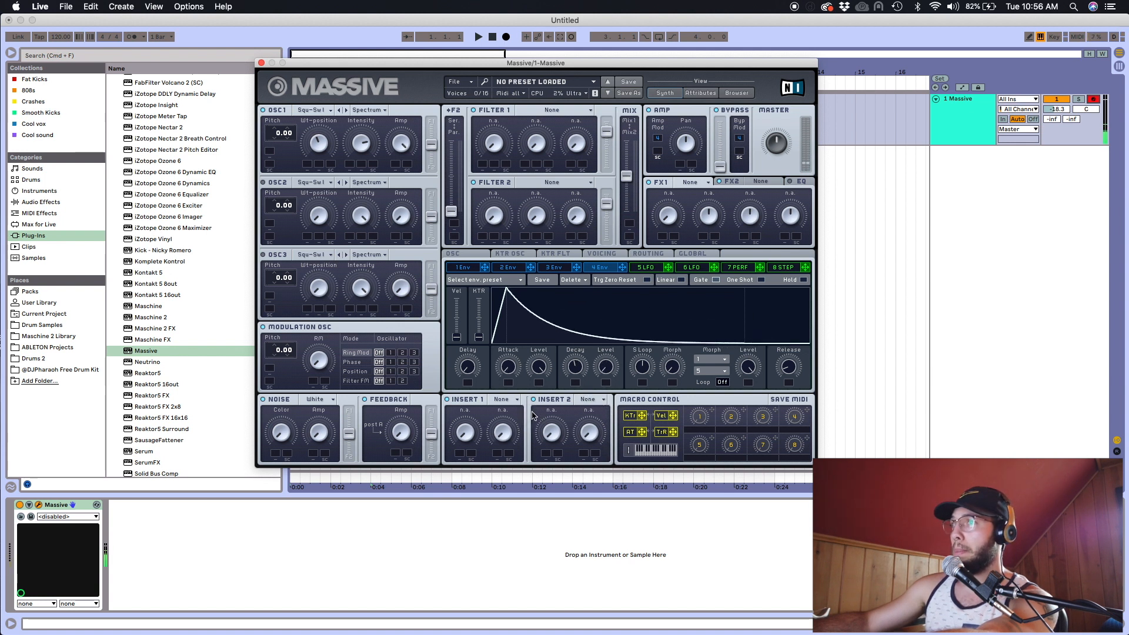
drag(509, 360, 512, 379)
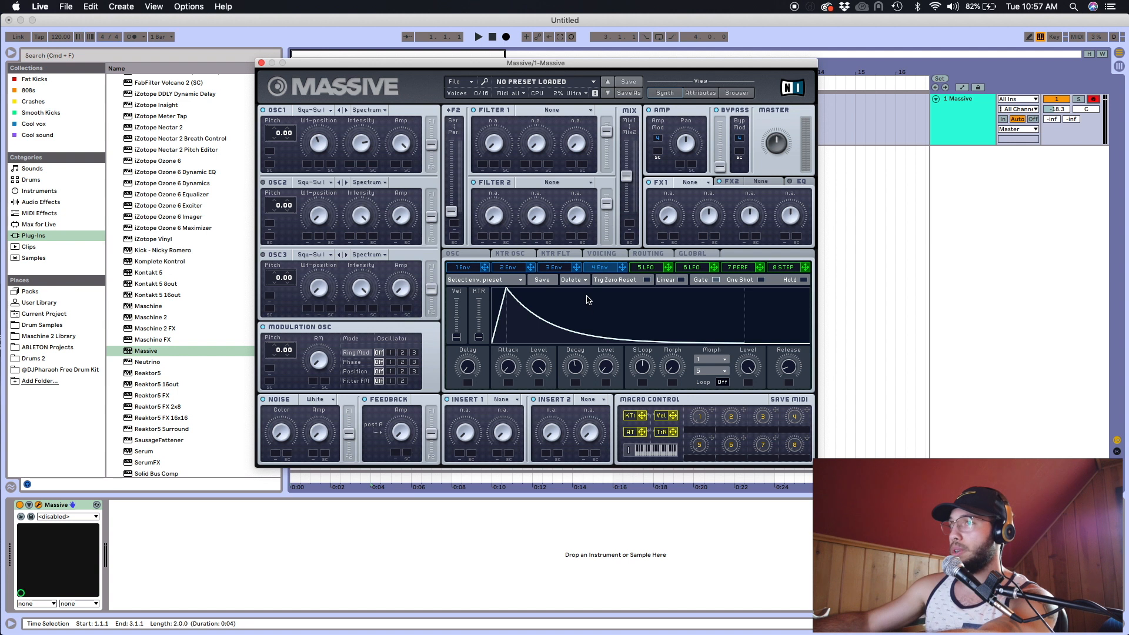
drag(506, 361, 596, 322)
drag(507, 368, 506, 358)
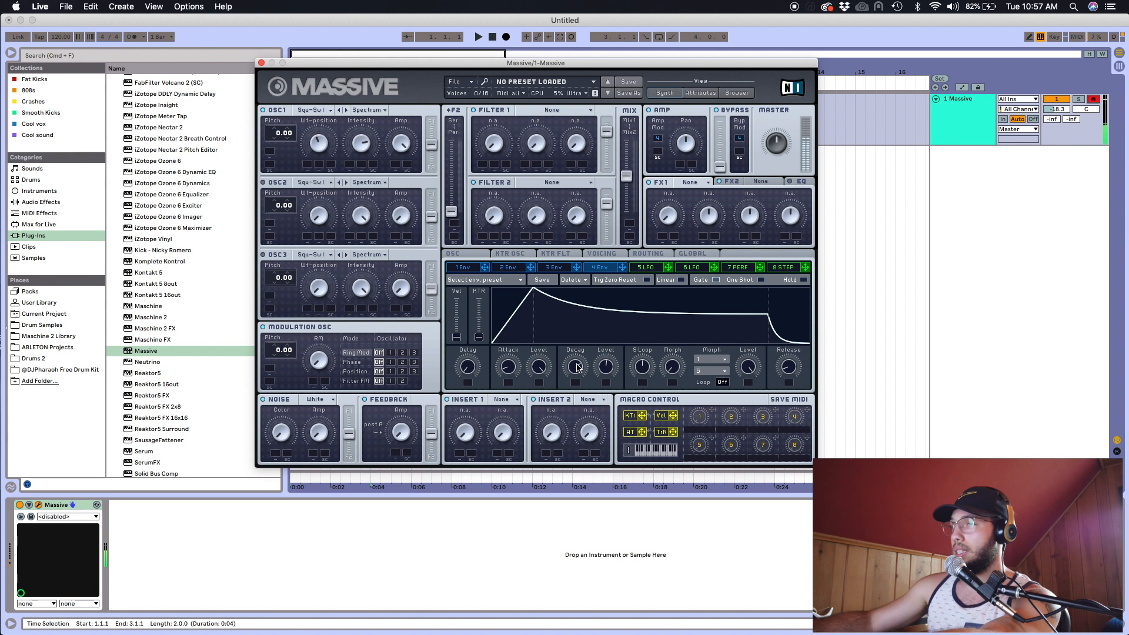
drag(610, 360, 608, 351)
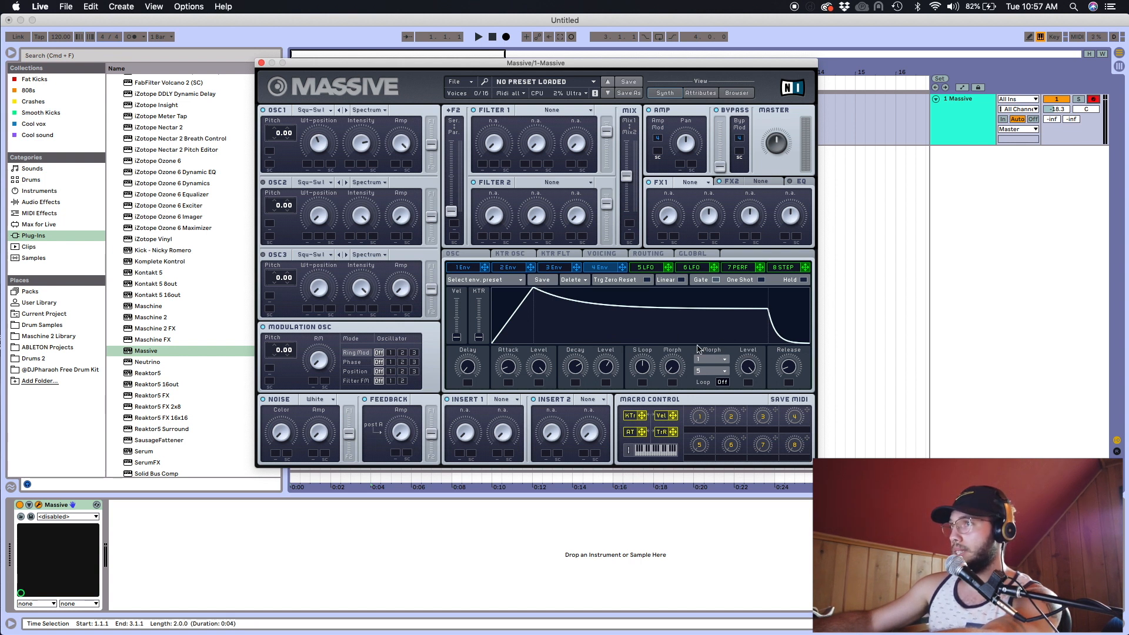
Step: Try a long release on envelope 4 and settle on a moderate release tail
drag(788, 374, 778, 317)
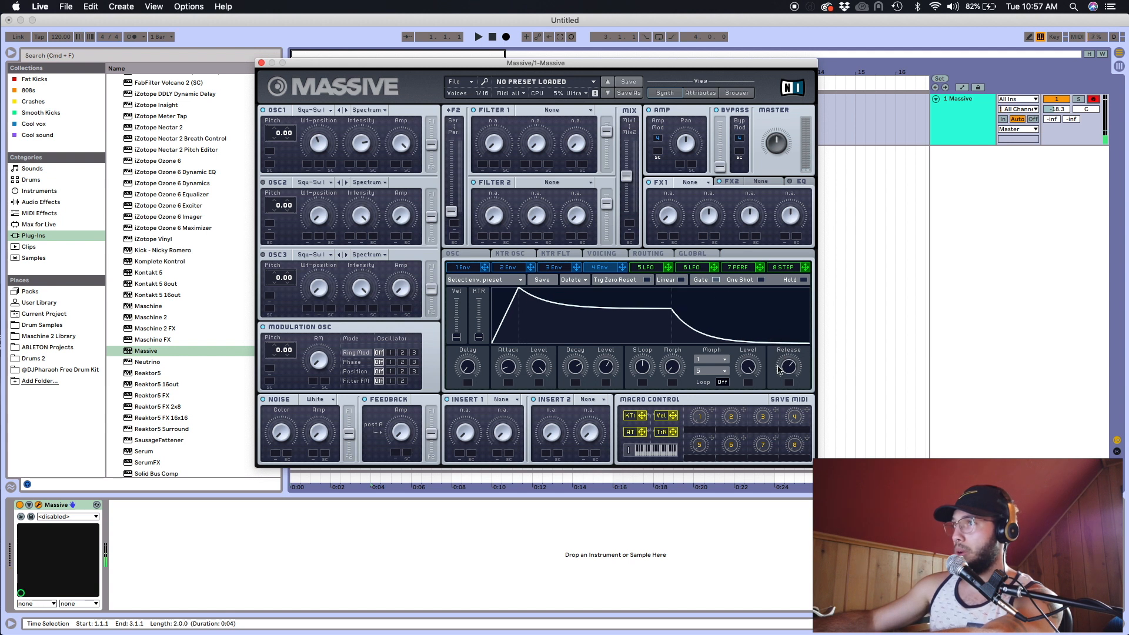
drag(783, 367, 783, 362)
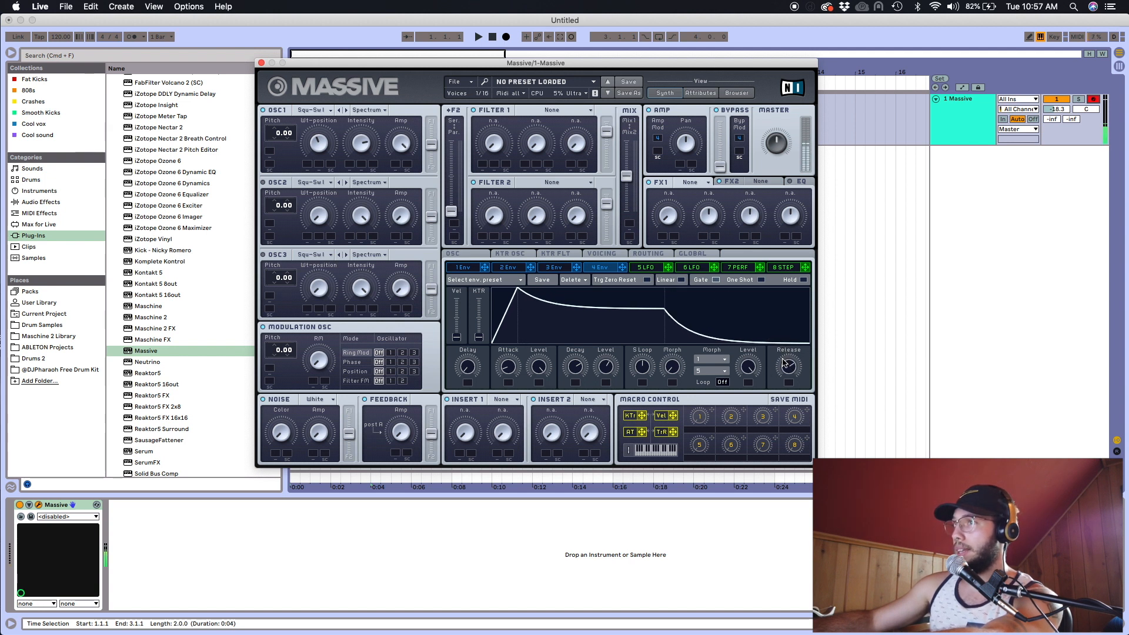
drag(783, 362, 791, 374)
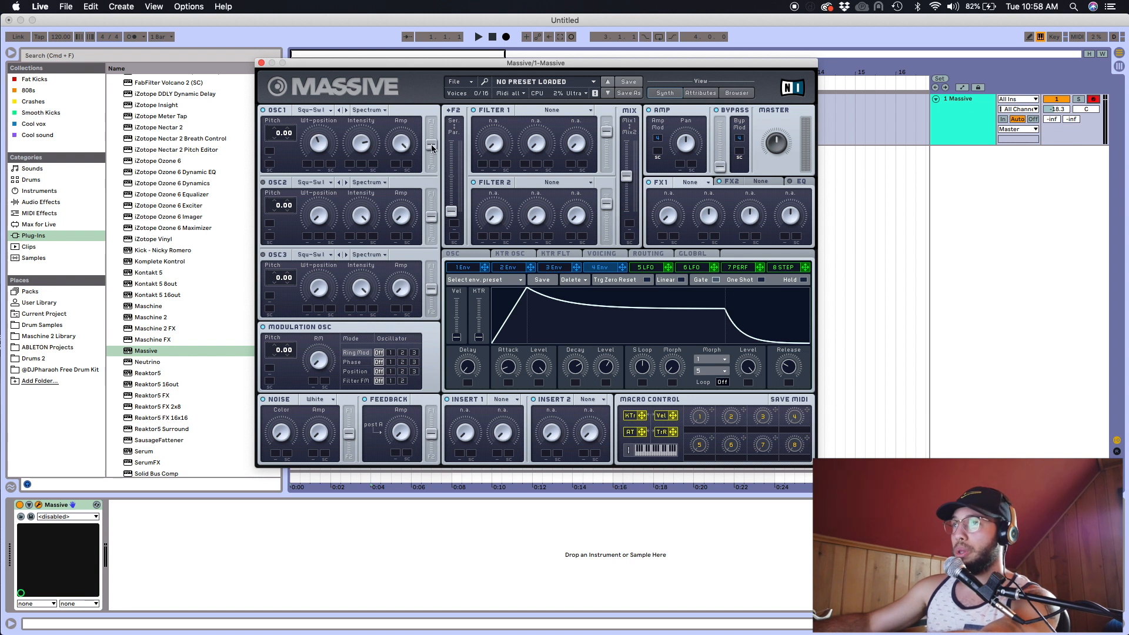
Step: Route oscillators 1, 2 and 3 fully to Filter 1
drag(432, 147, 432, 121)
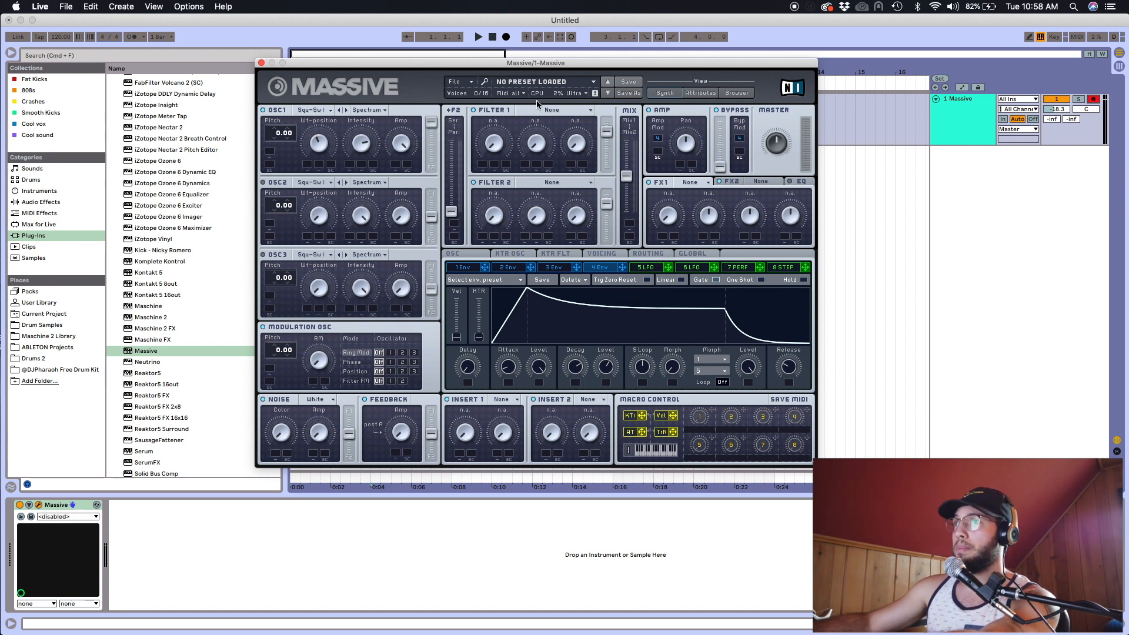
drag(431, 216, 431, 194)
drag(428, 294, 429, 267)
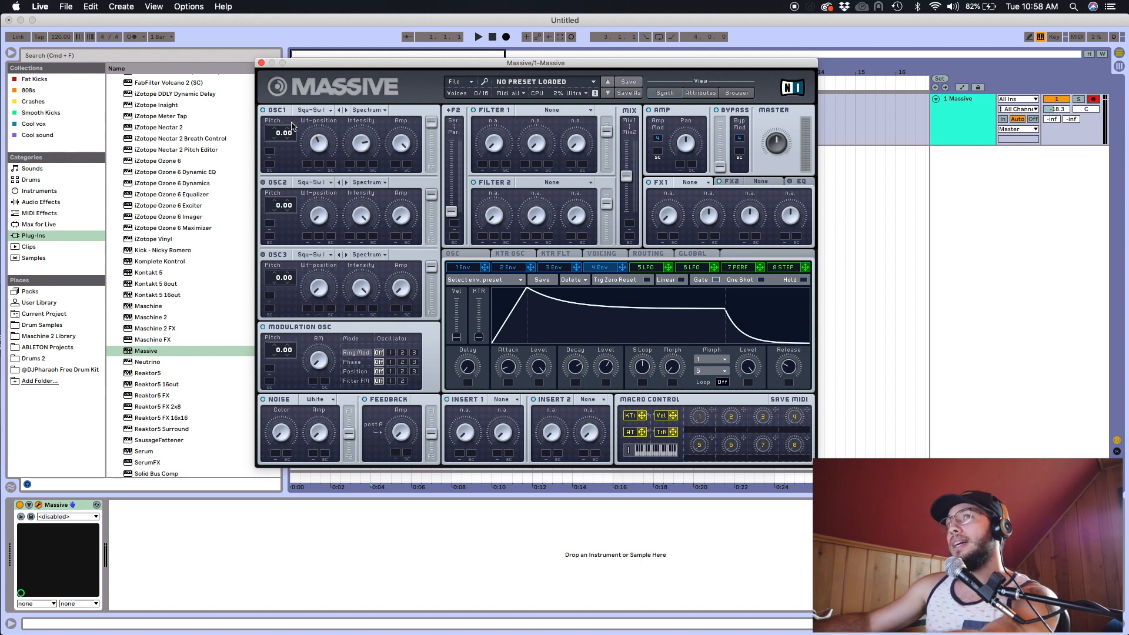
Step: Move the Massive window higher and set Filter 1's type to Lowpass 4
drag(311, 63, 299, 36)
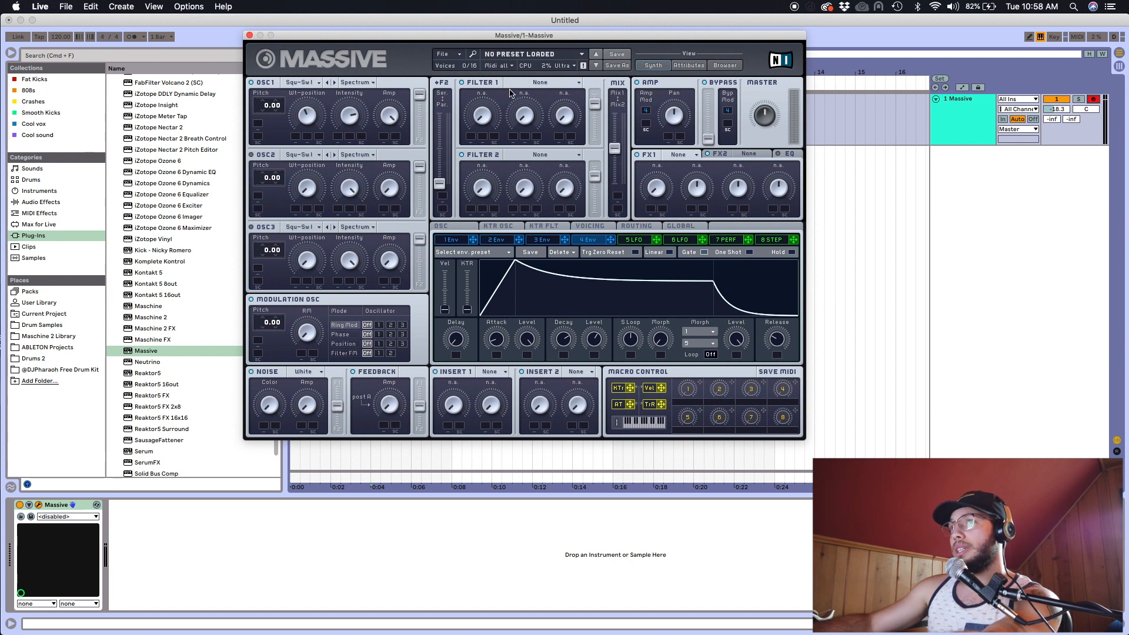
click(532, 83)
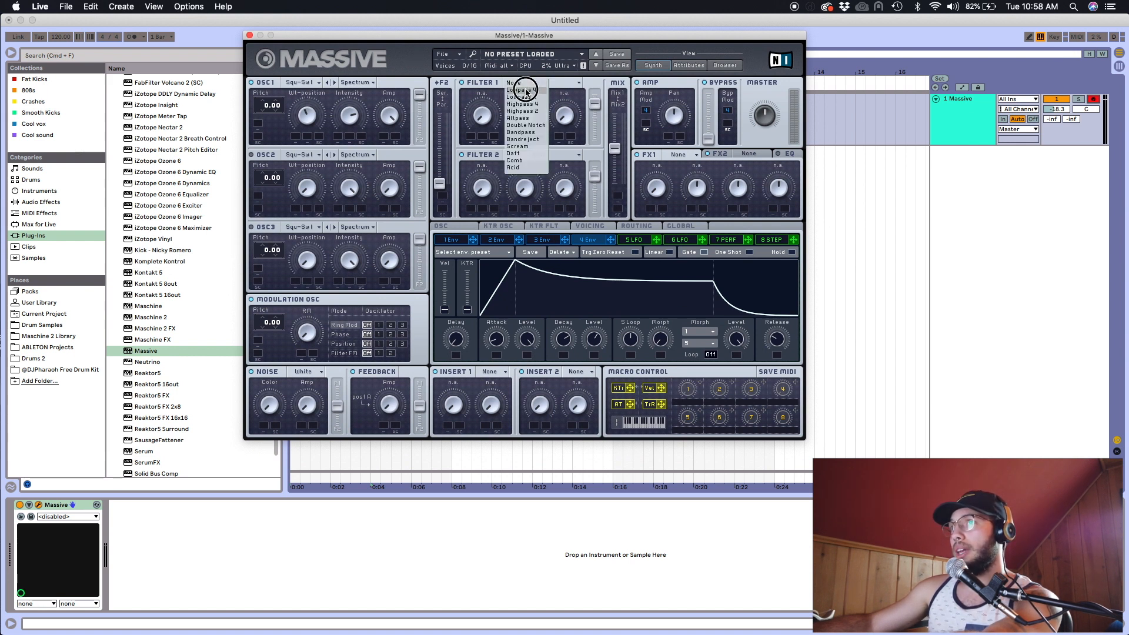
click(526, 90)
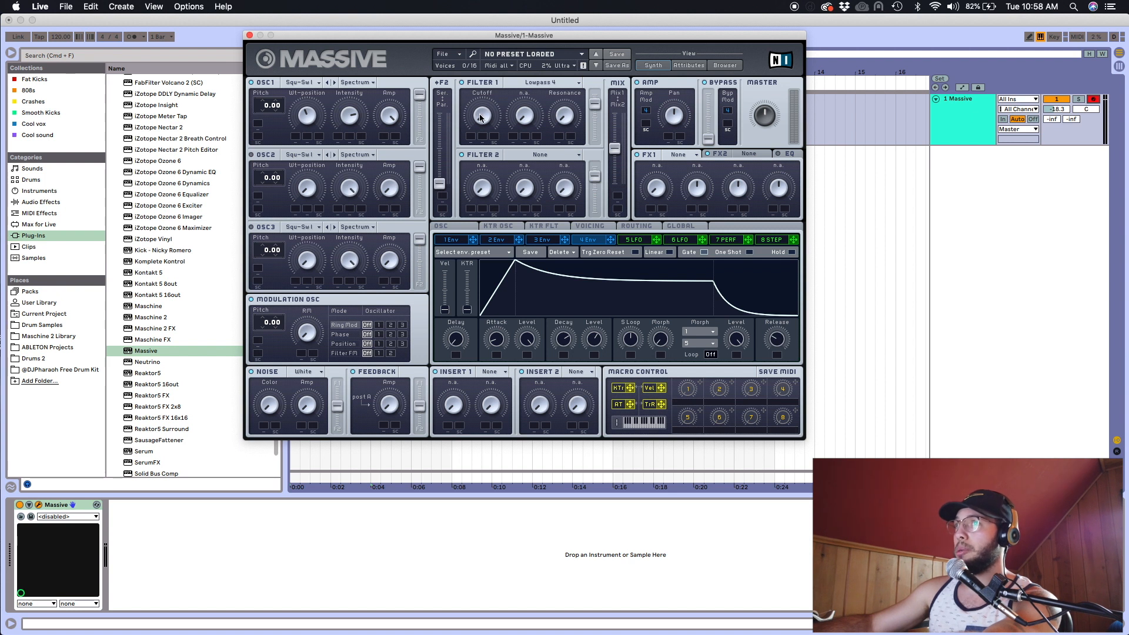
Step: Sweep Filter 1's cutoff up and back down, and raise its resonance to a little below halfway
drag(483, 115, 463, 35)
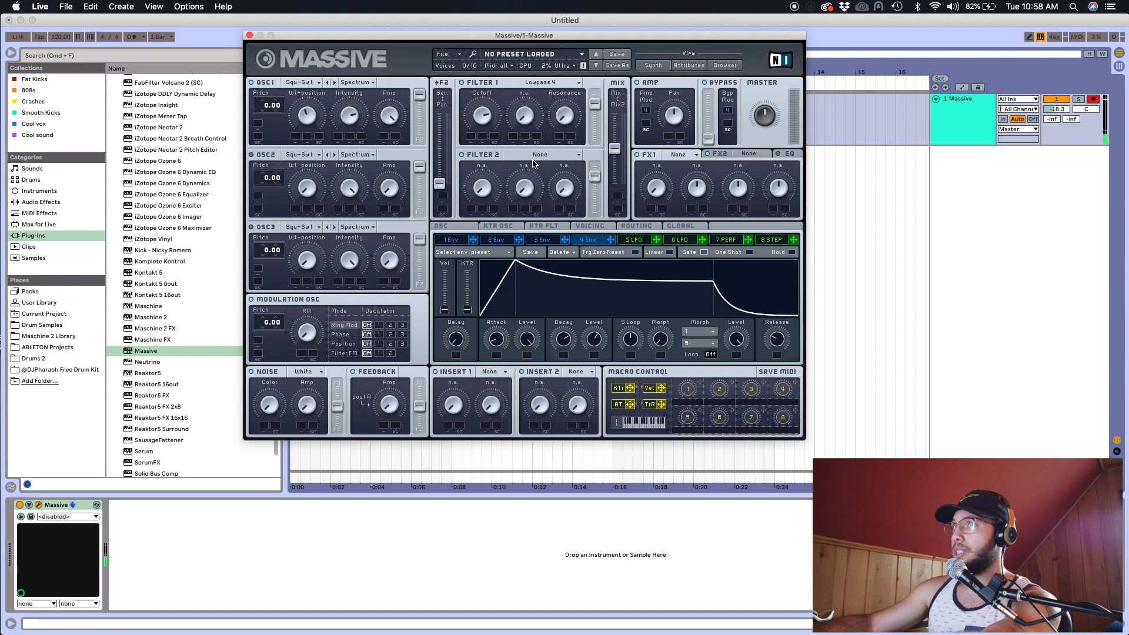
drag(484, 116, 496, 207)
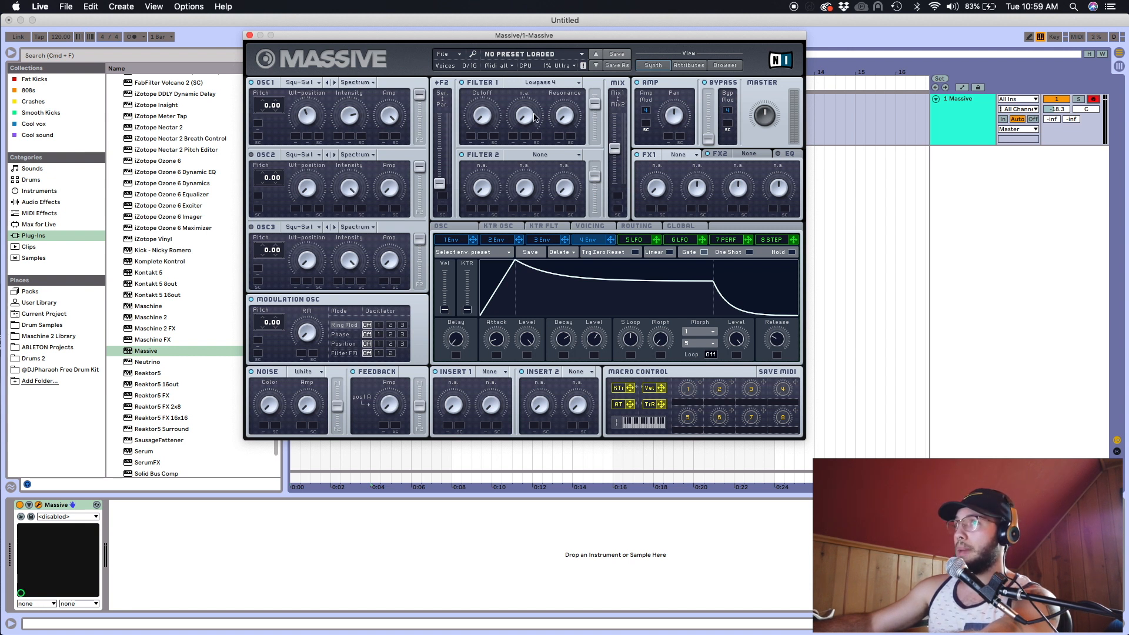
drag(565, 118, 560, 84)
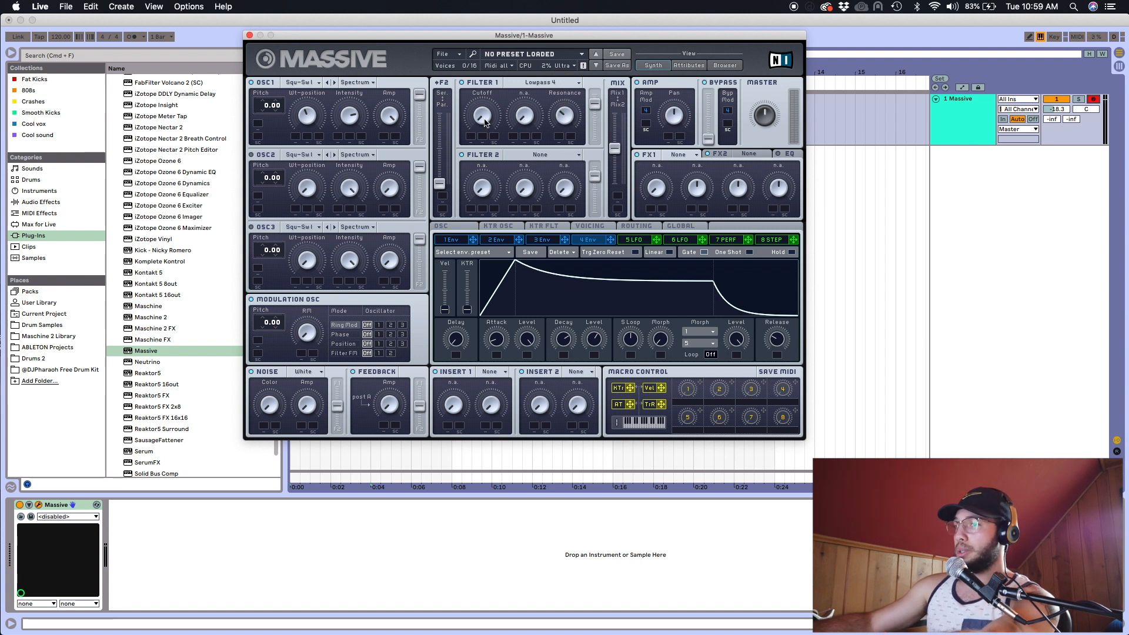
Step: Try a wide sweep of Filter 1's cutoff and bring it back to its low setting
drag(485, 122, 452, 1)
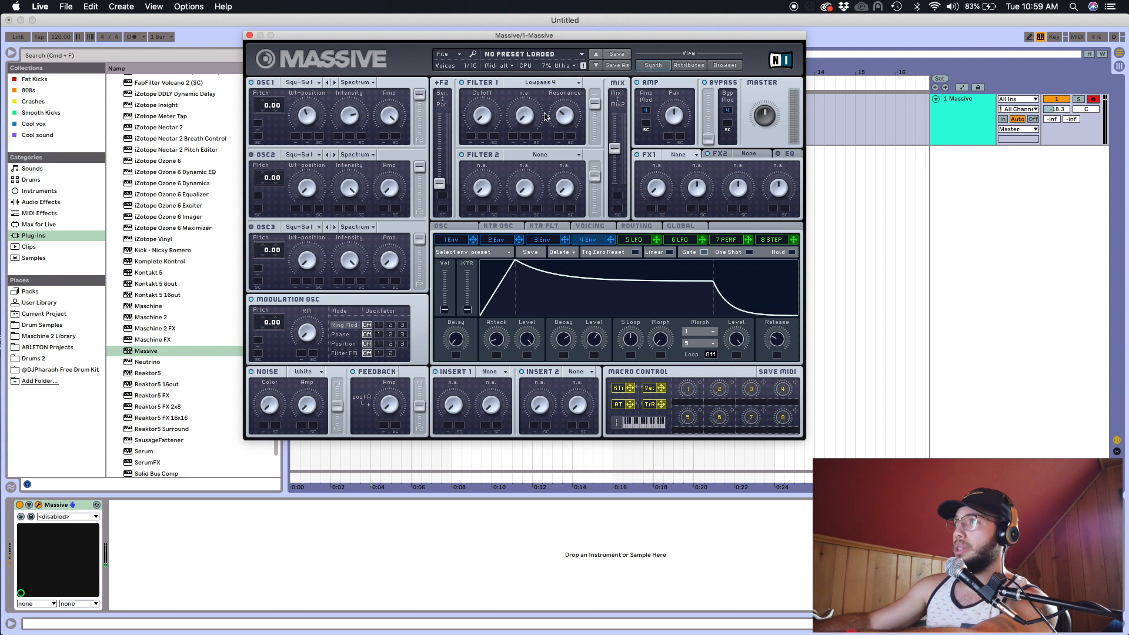
drag(491, 124, 447, 153)
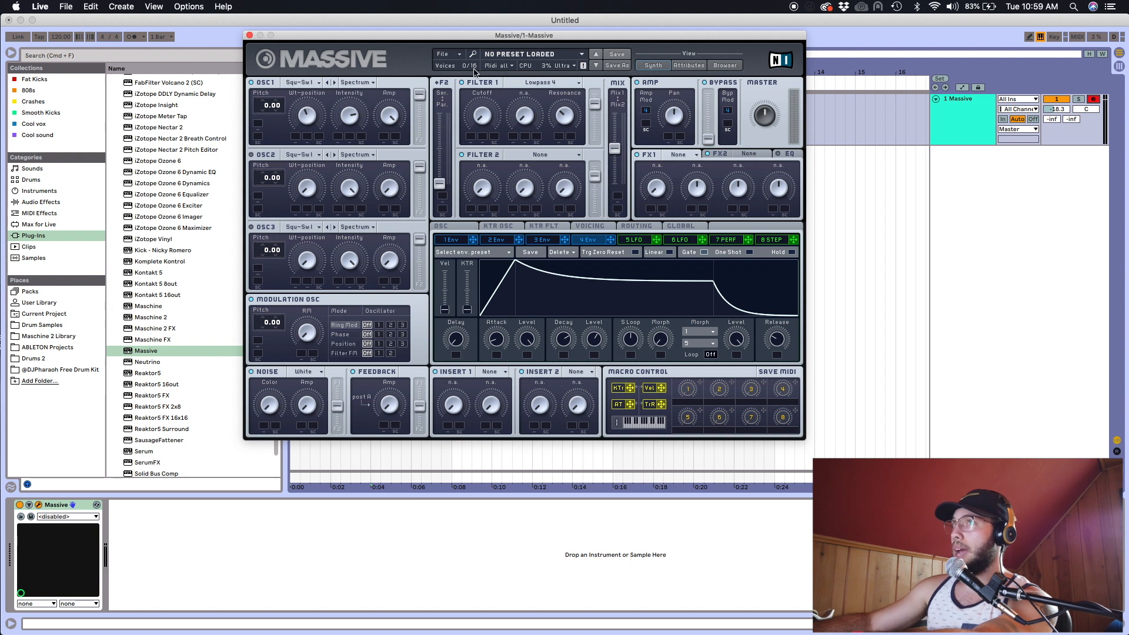
mouse_move(468, 41)
mouse_down()
mouse_move(537, 192)
mouse_move(464, 27)
mouse_up()
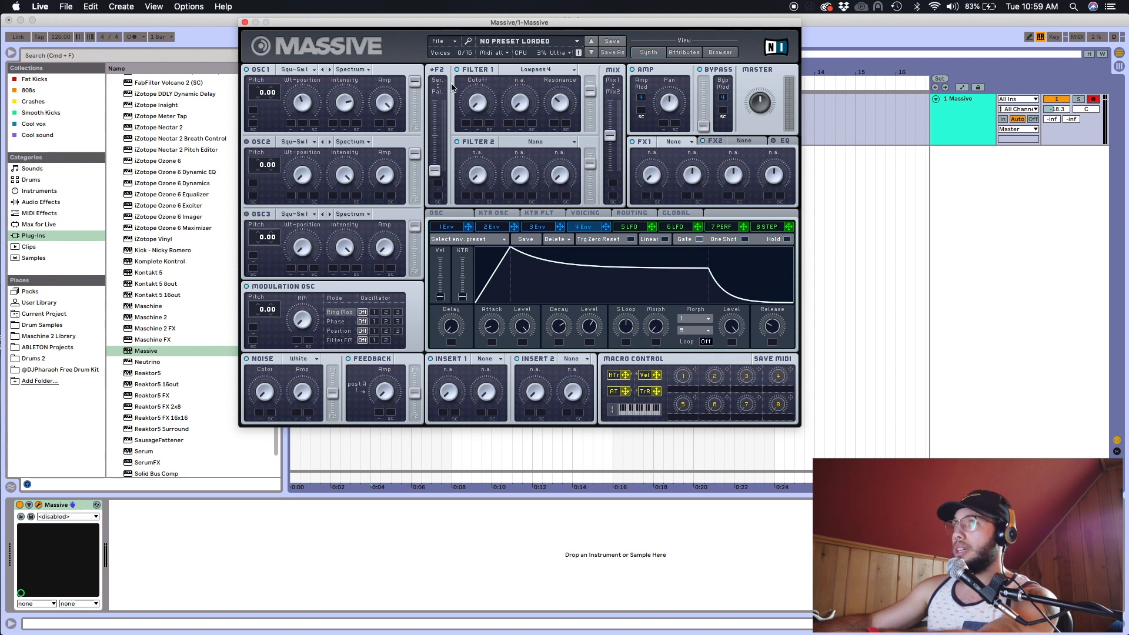
drag(438, 24, 464, 20)
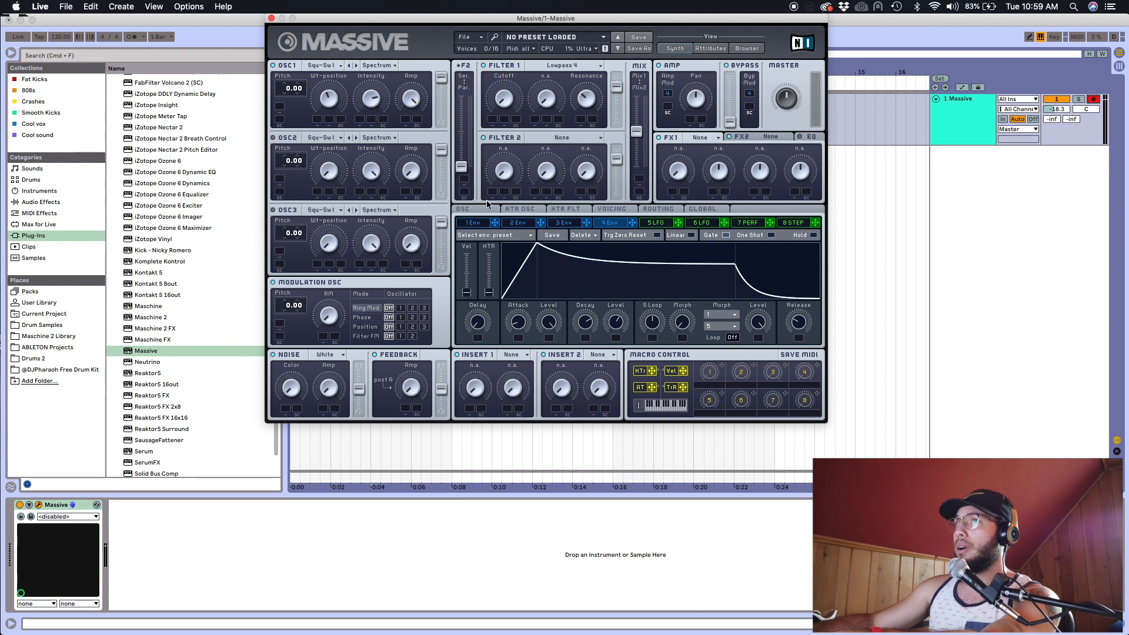
drag(376, 18, 334, 75)
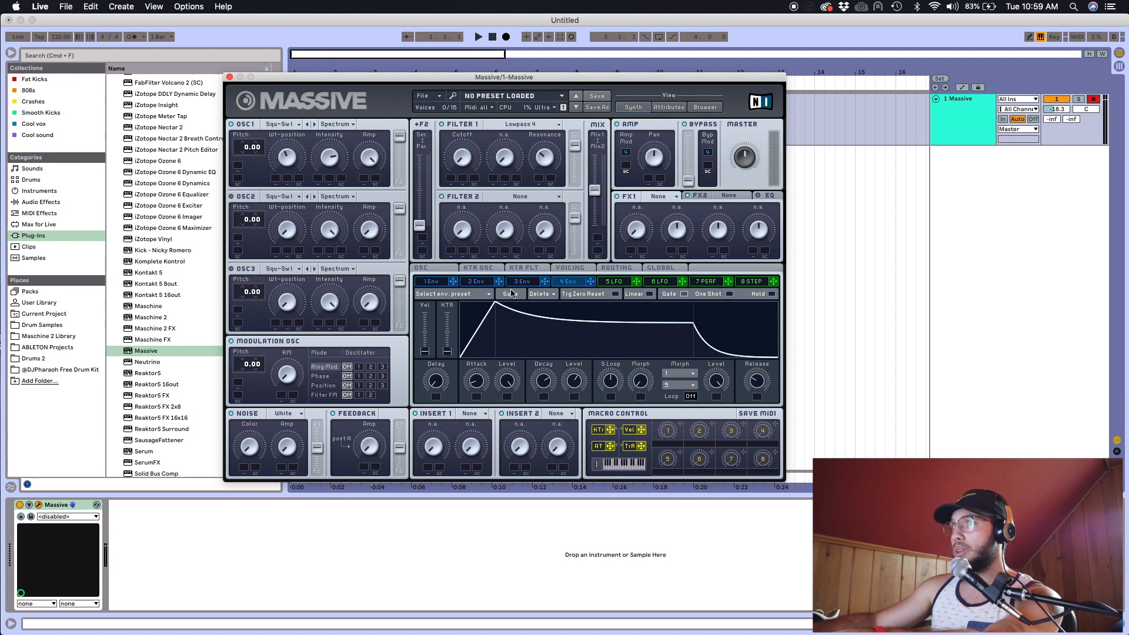
Step: Assign LFO 5 to Filter 1's cutoff with a nearly full modulation range, and try a different LFO rate
click(616, 282)
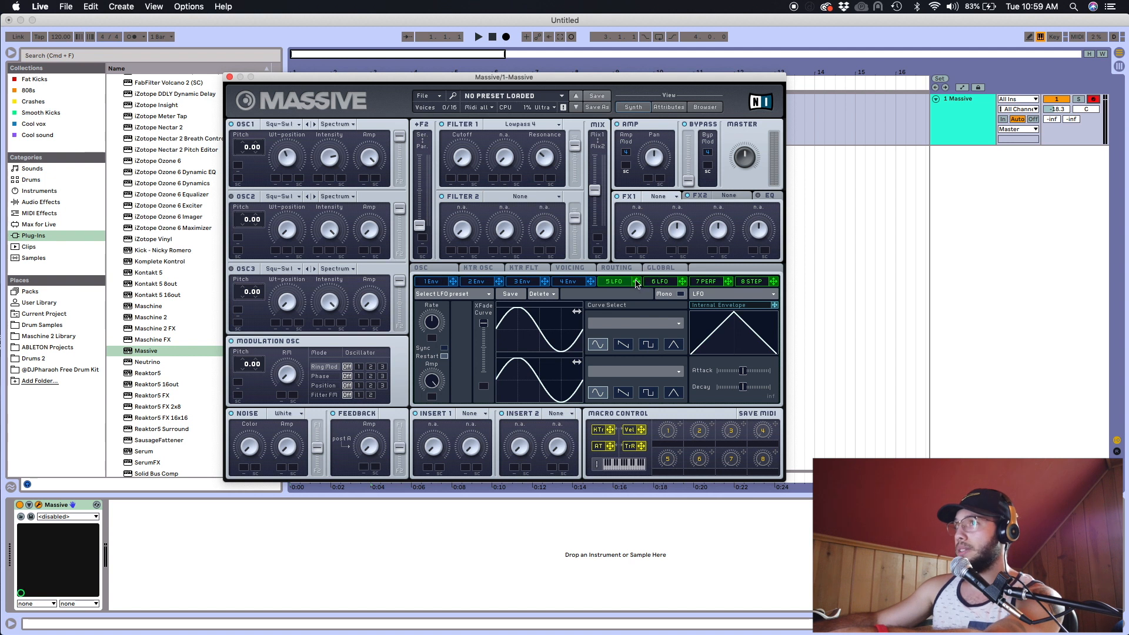
drag(637, 286, 451, 180)
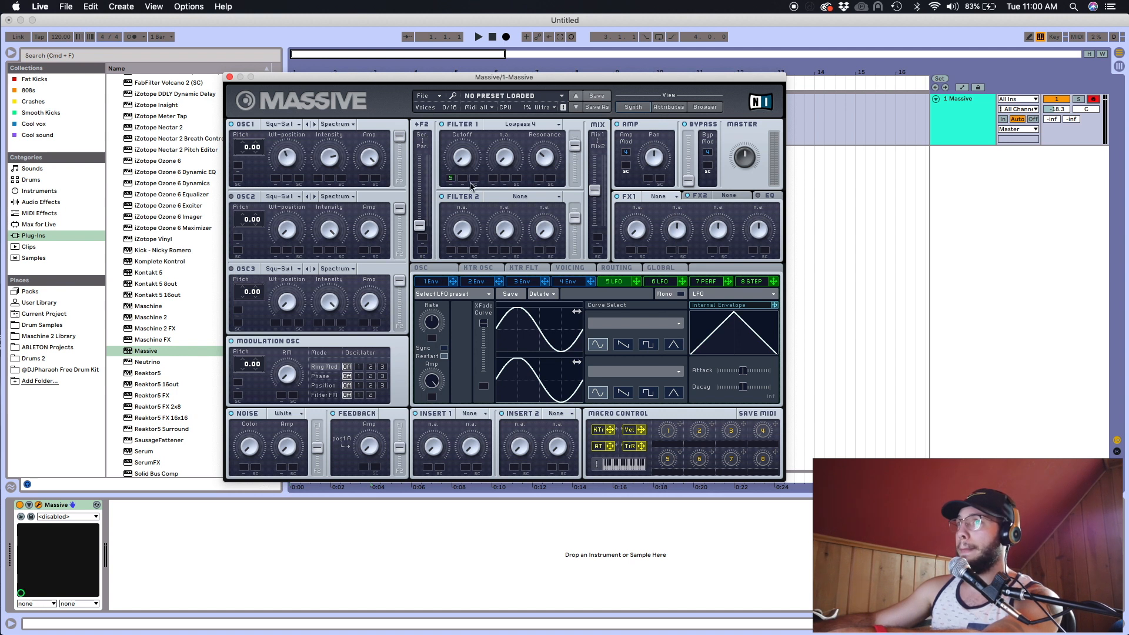
click(450, 179)
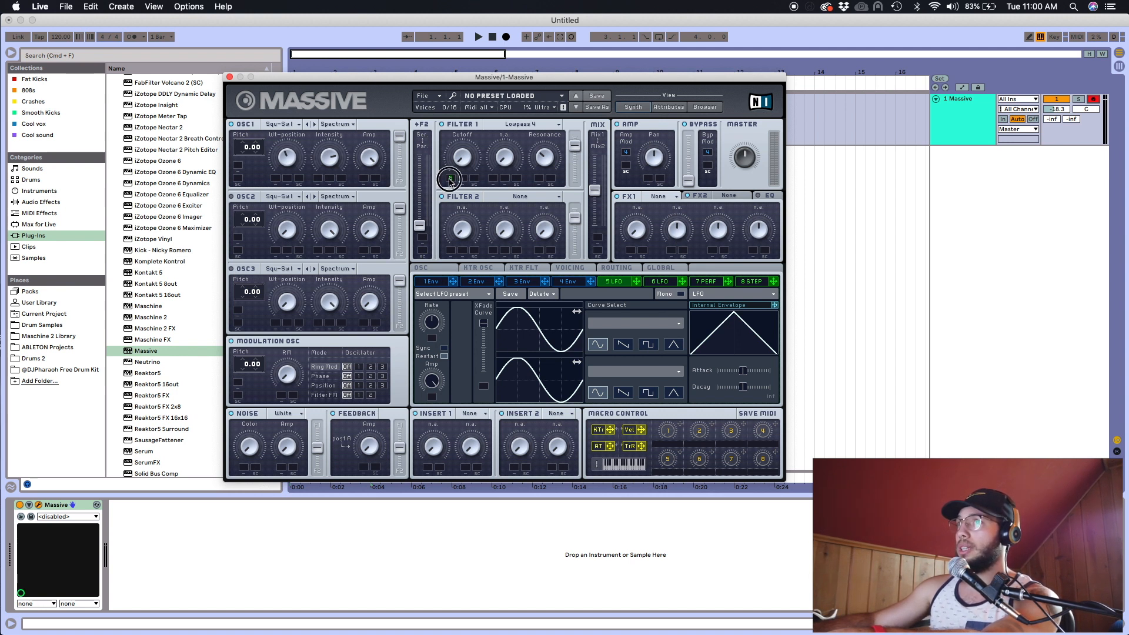
drag(451, 179, 424, 117)
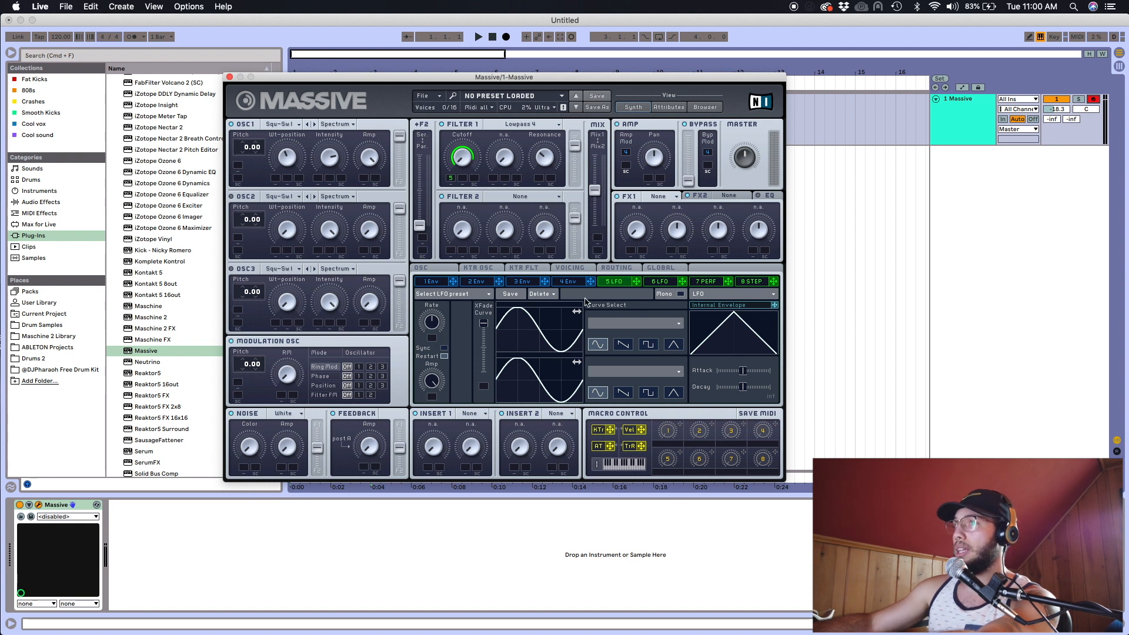
drag(433, 324, 416, 297)
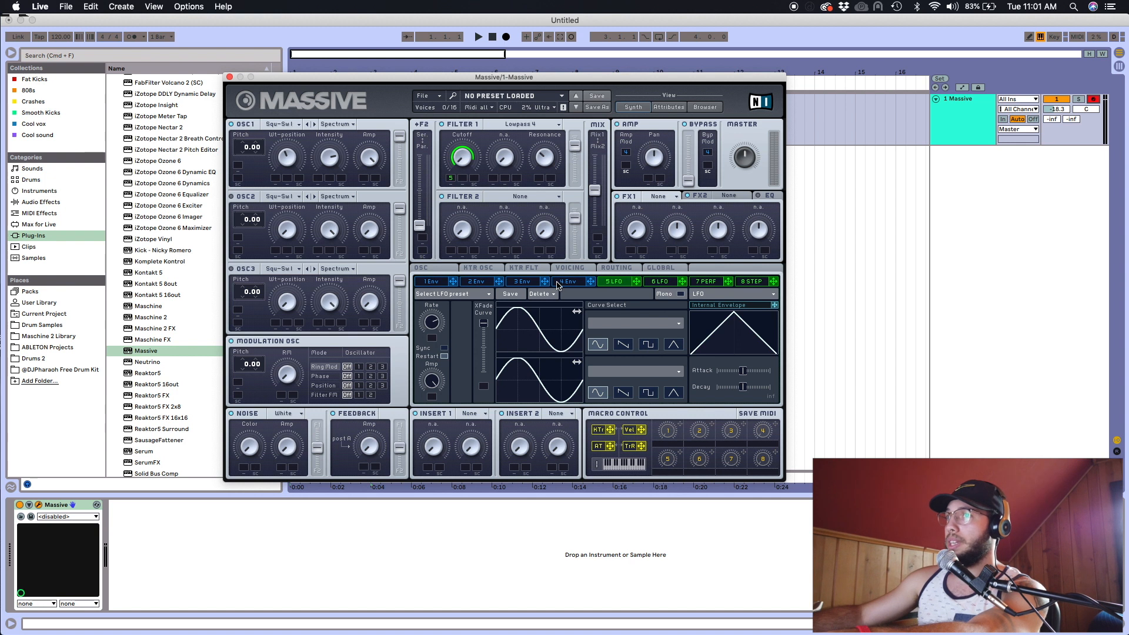
Step: Assign envelope 1 to LFO 5's rate and set an upward modulation range
click(436, 284)
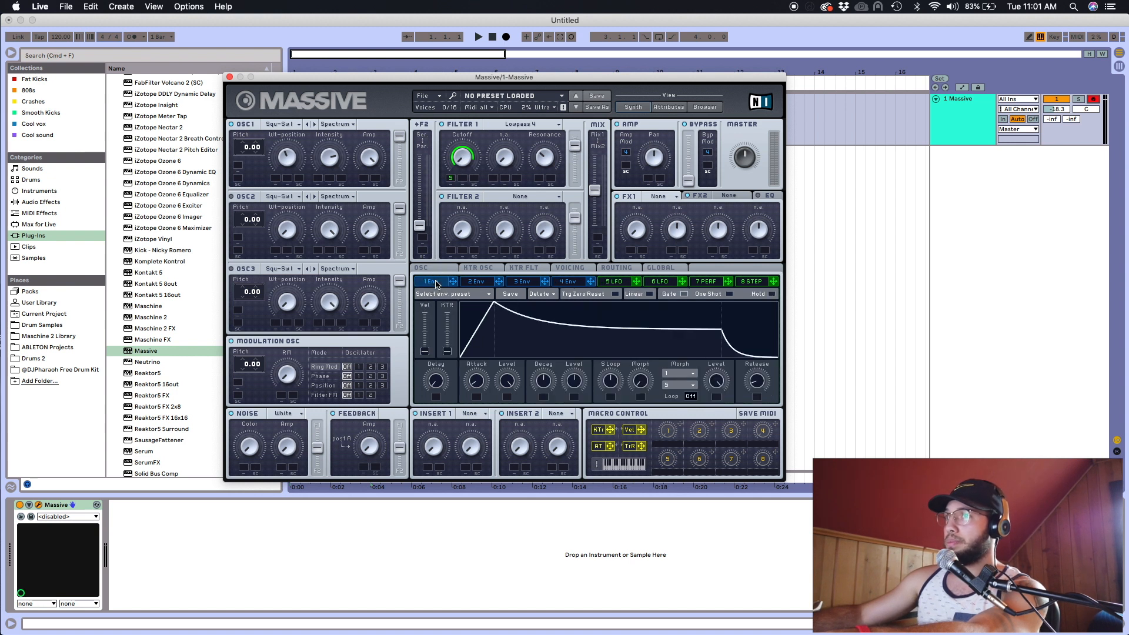
click(617, 281)
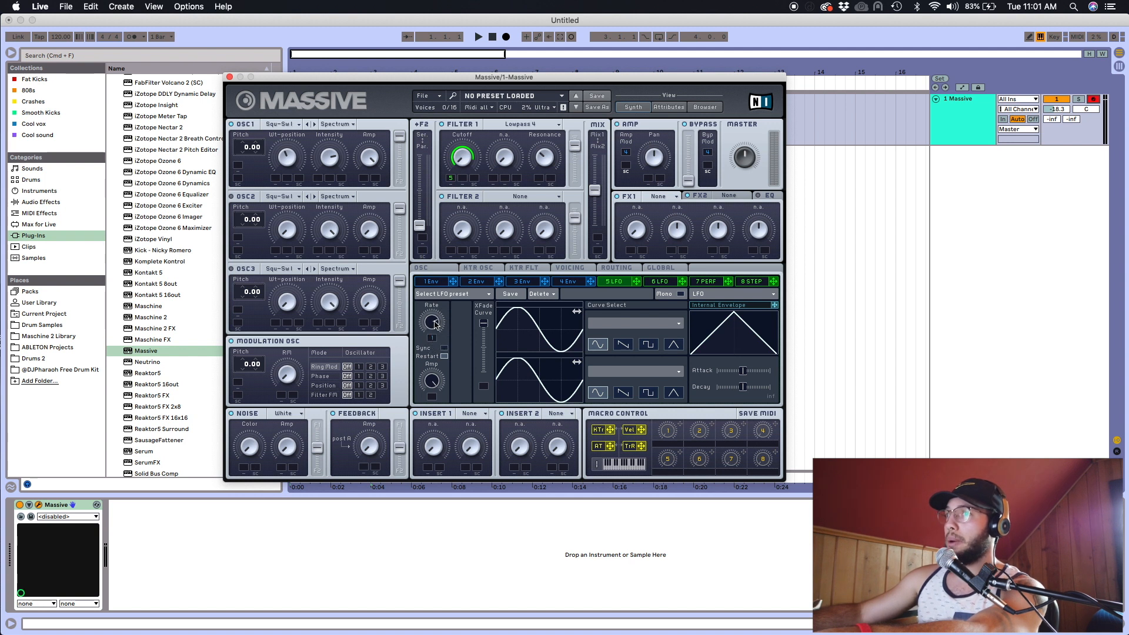
drag(431, 338, 429, 366)
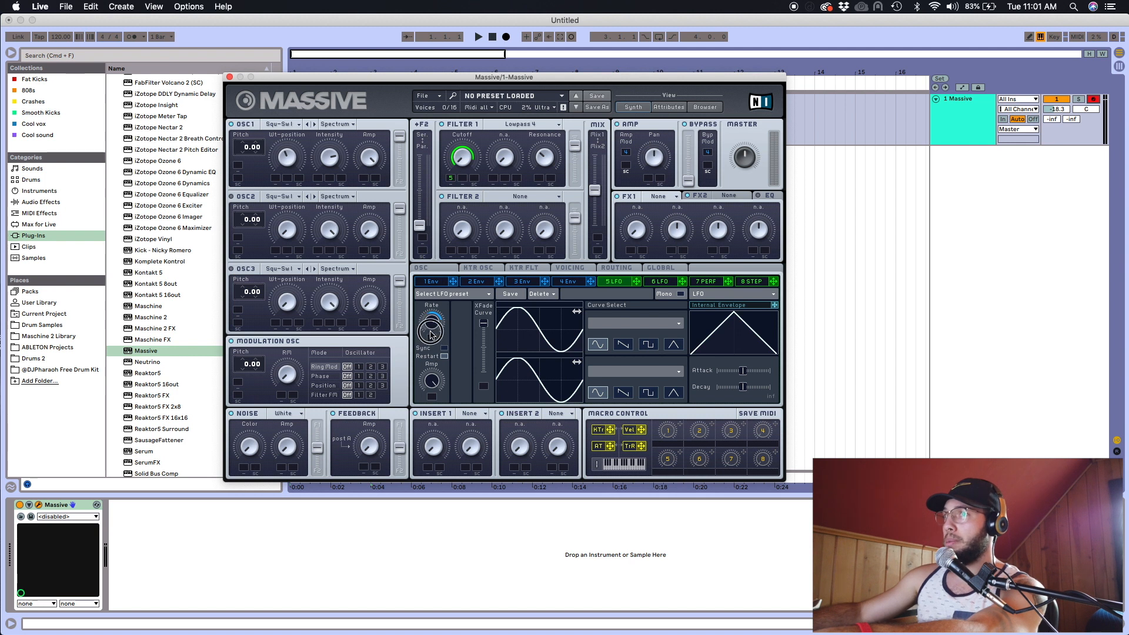
Step: Lengthen envelope 1's attack into a long, slow ramp
click(432, 283)
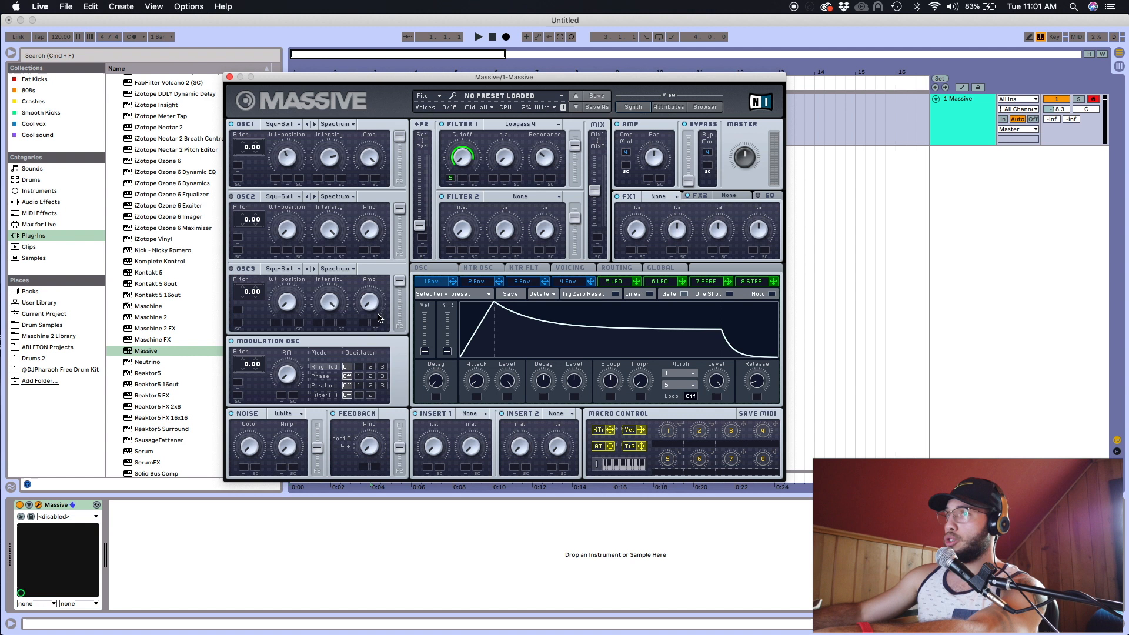
click(615, 282)
click(429, 283)
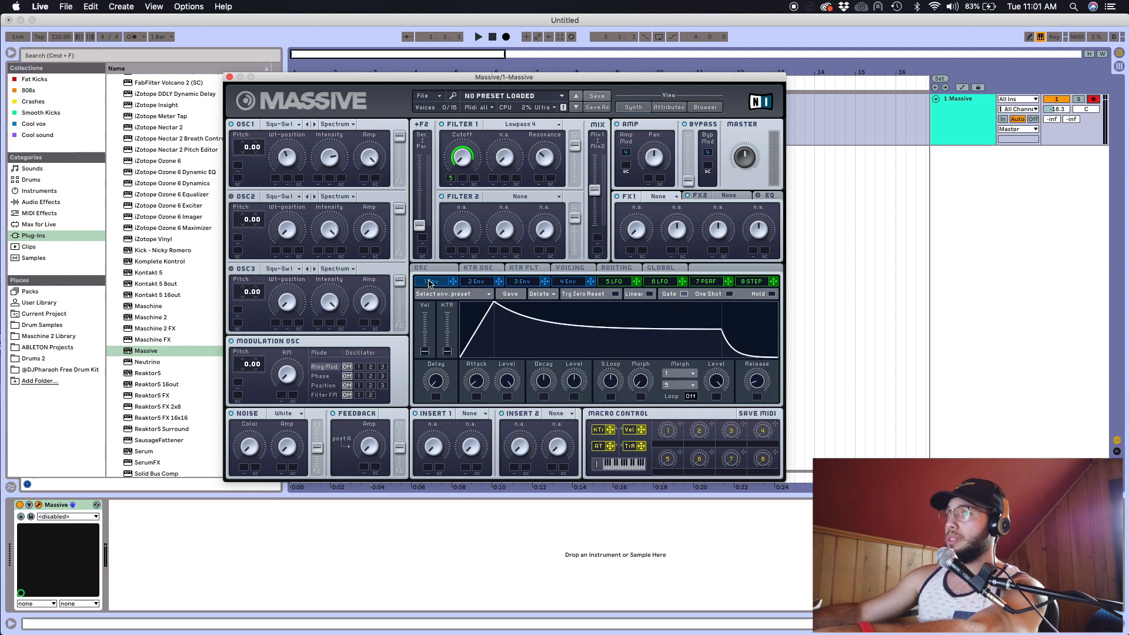
drag(473, 382, 464, 341)
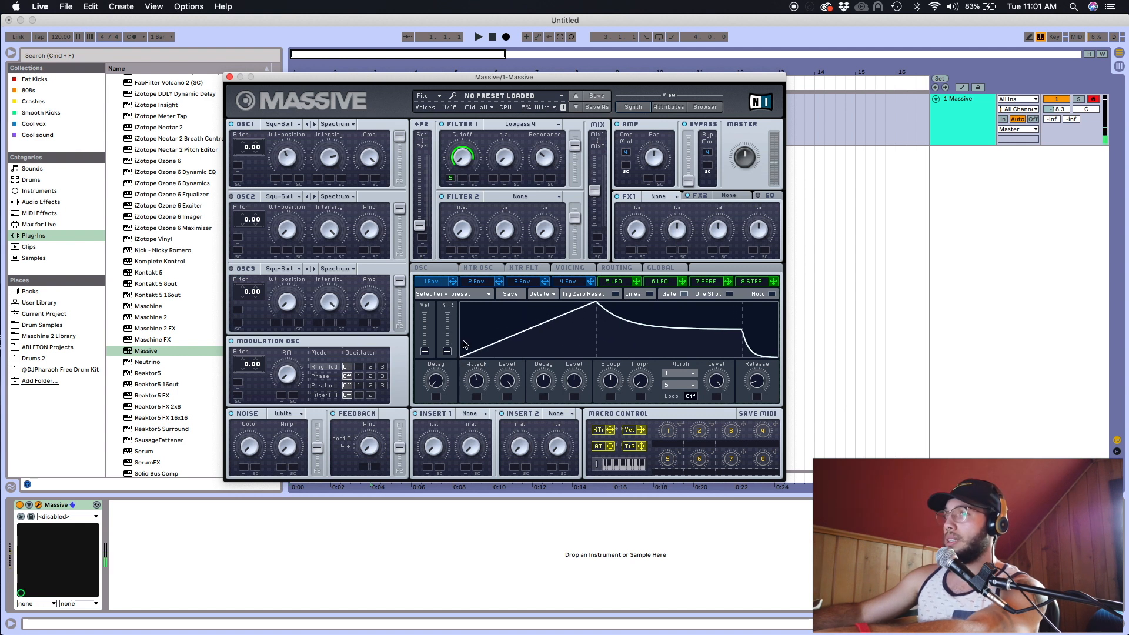
drag(477, 385, 470, 329)
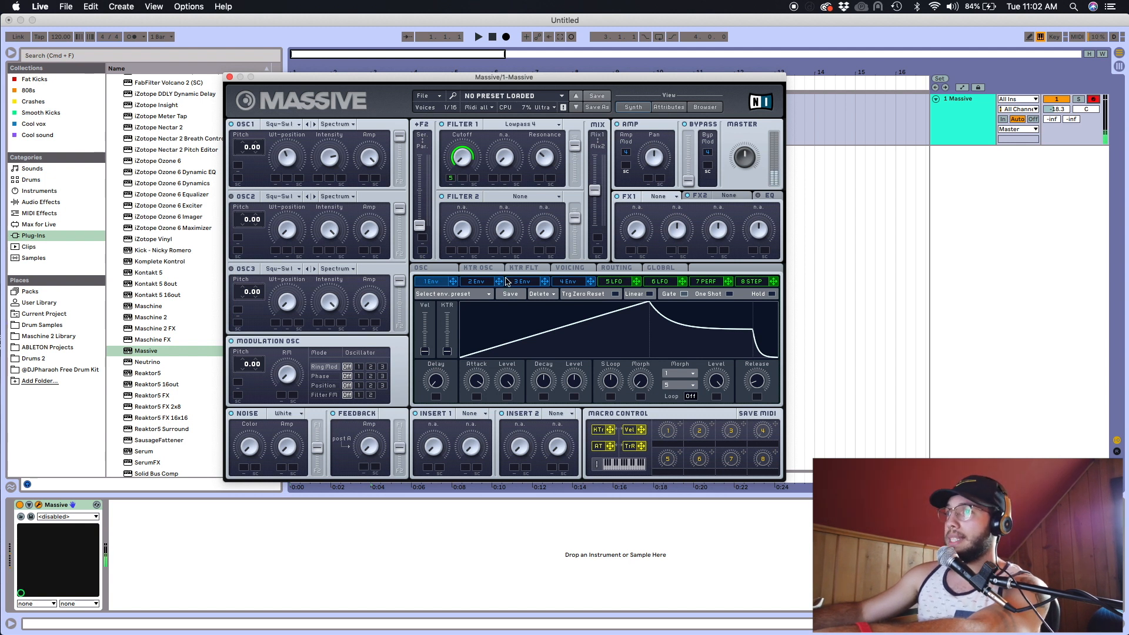
Step: Remove envelope 1's modulation from LFO 5's rate
click(614, 283)
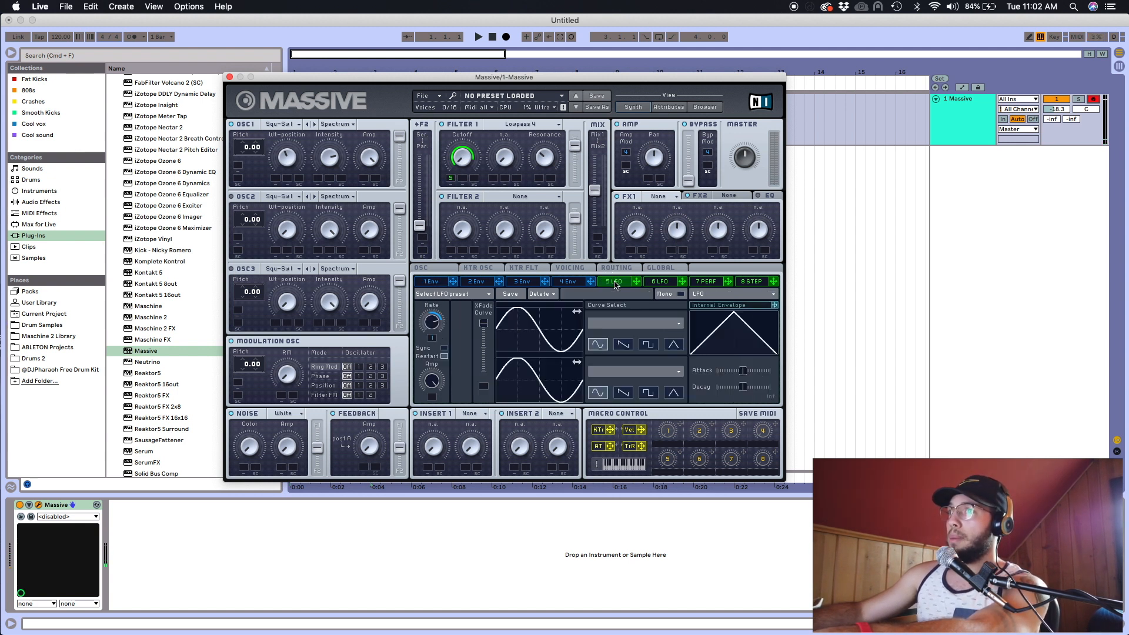
right_click(431, 339)
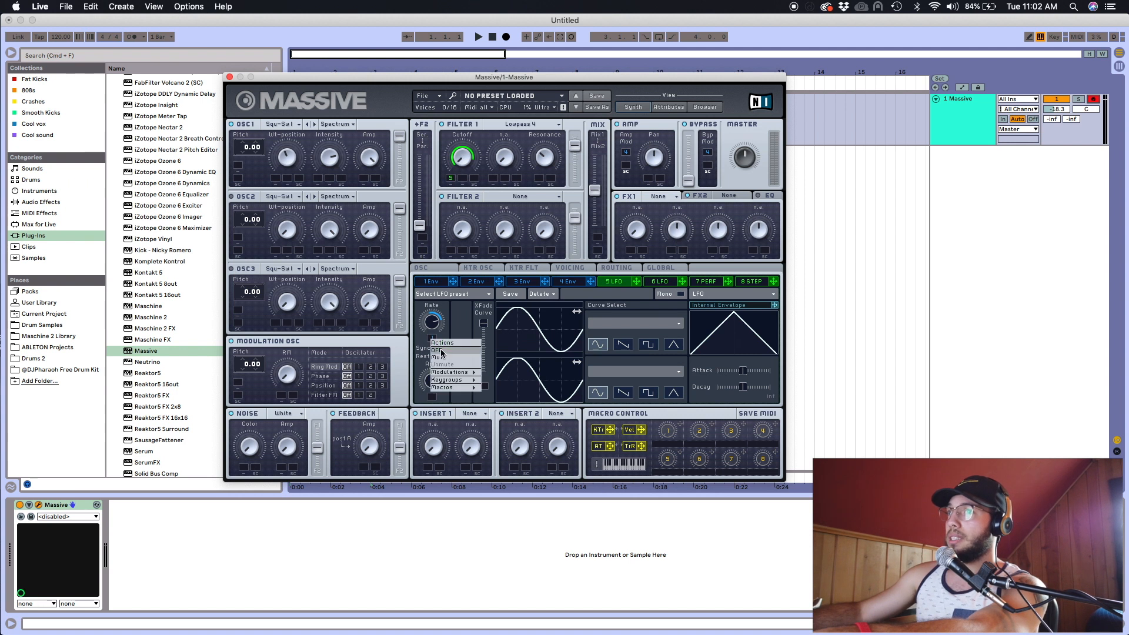
click(441, 351)
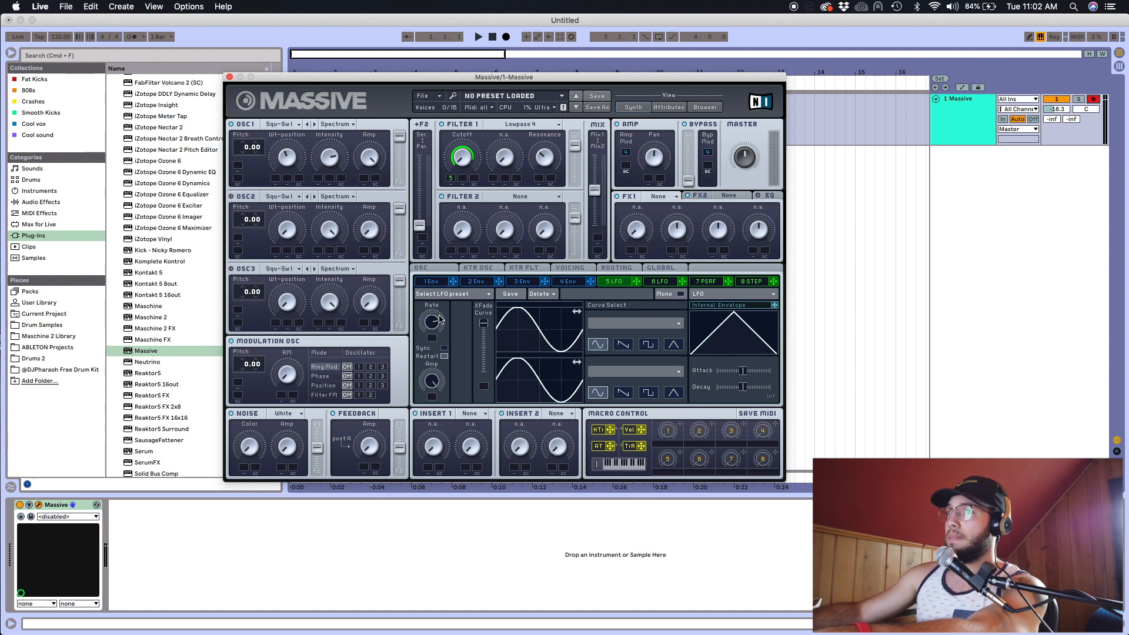
Step: Sync LFO 5 to the tempo, try several ratios up to 1/16 and settle on 1/8
click(444, 348)
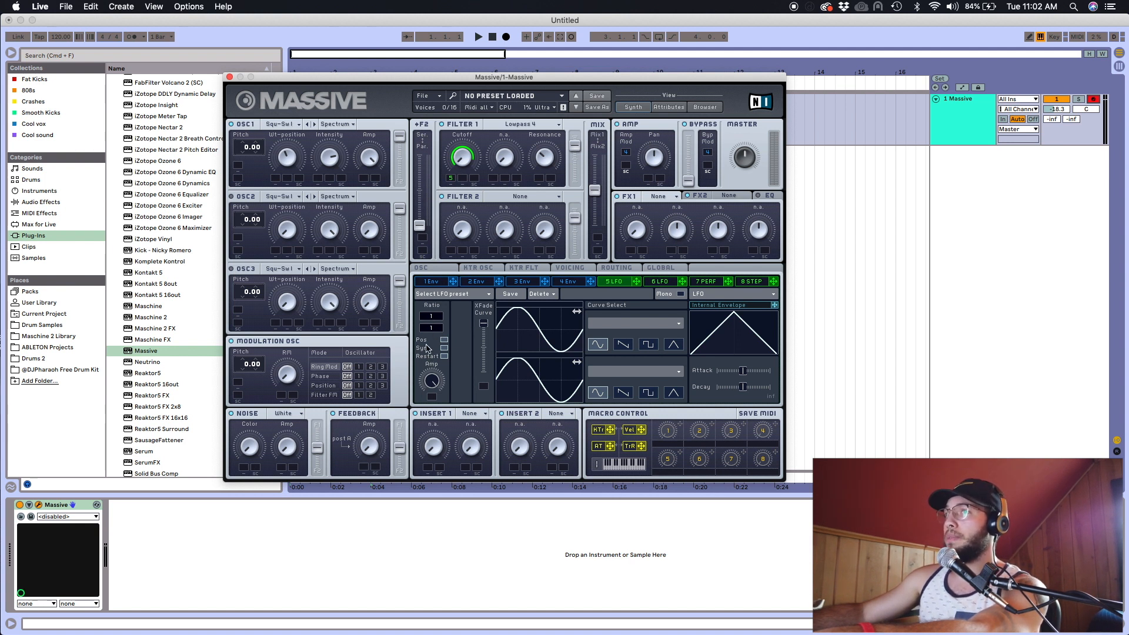
scroll(435, 330, up, 3)
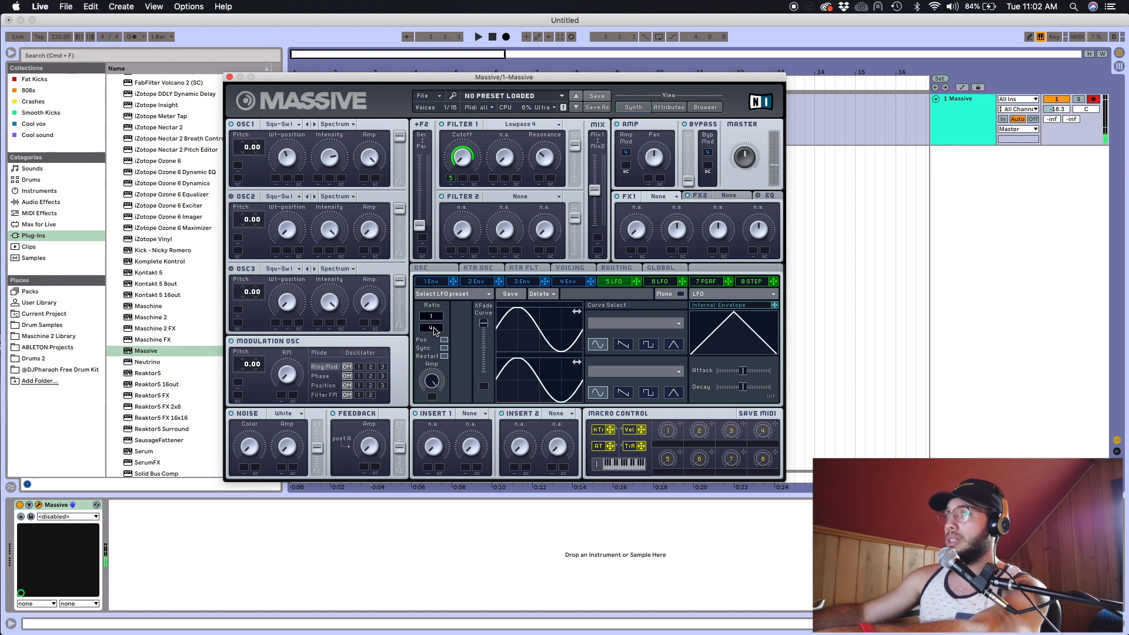
scroll(434, 331, up, 4)
scroll(435, 331, up, 2)
scroll(435, 330, up, 2)
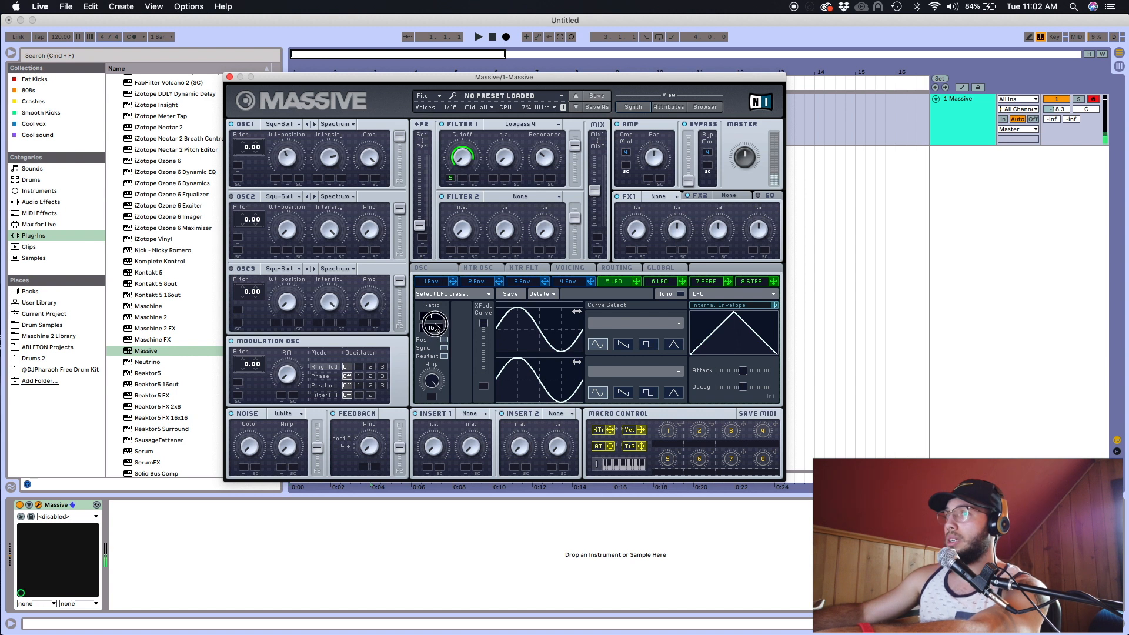
scroll(436, 329, down, 3)
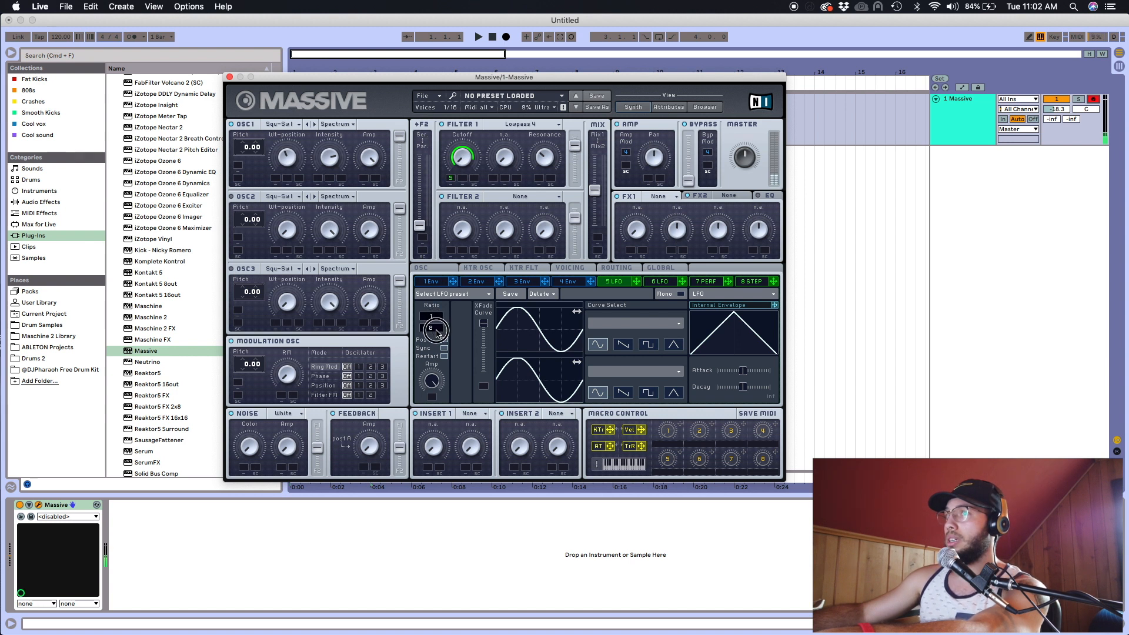
mouse_move(437, 322)
mouse_down()
mouse_move(437, 310)
mouse_move(436, 333)
mouse_up()
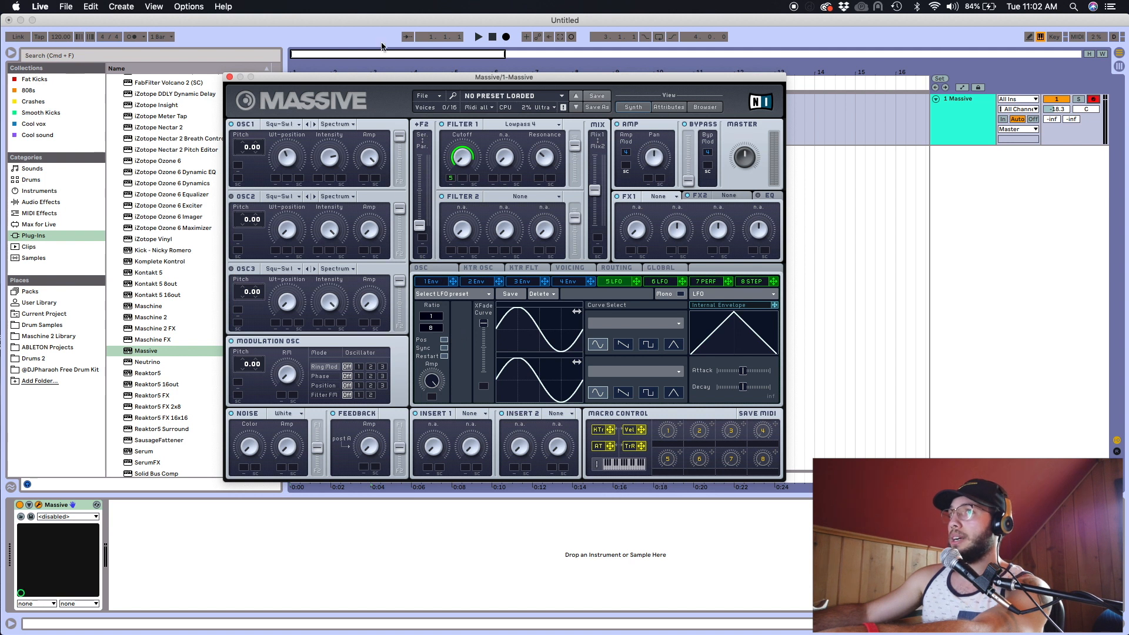
Step: Turn off LFO 5's tempo sync and adjust its free-running rate
drag(407, 77, 455, 57)
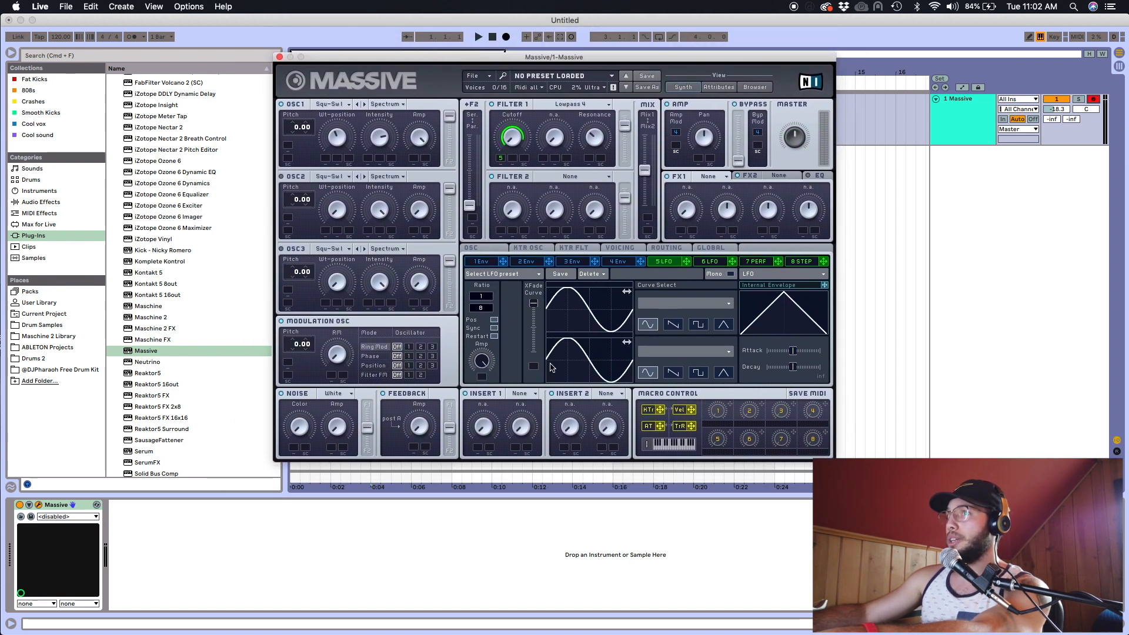
click(494, 329)
mouse_move(482, 307)
mouse_down()
mouse_move(479, 280)
mouse_move(474, 314)
mouse_up()
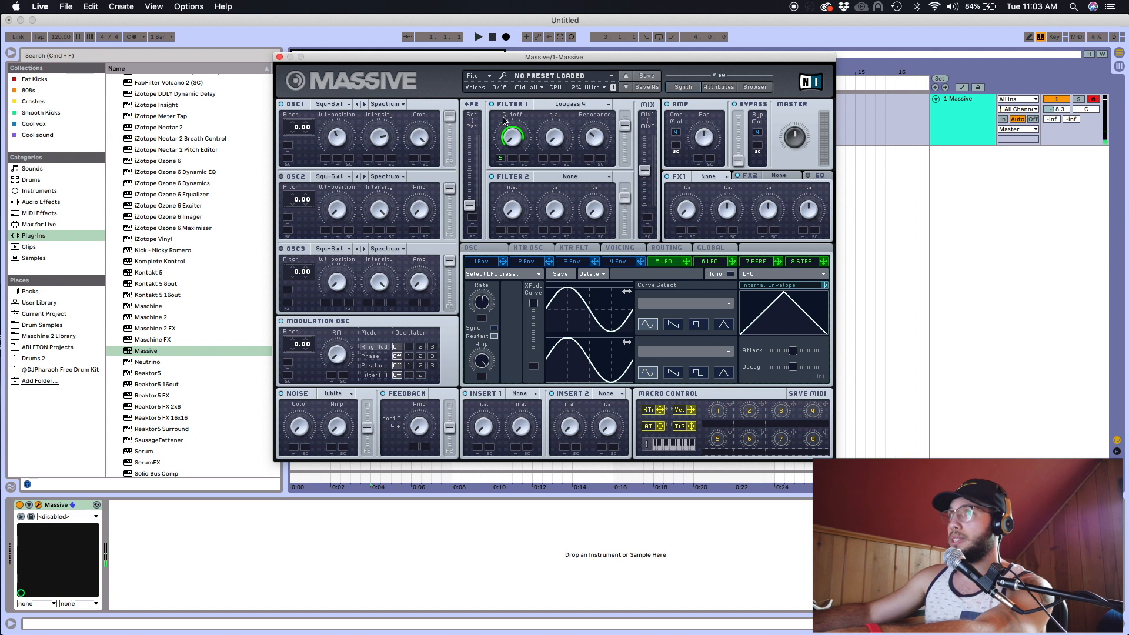
Step: Remove LFO 5's modulation from Filter 1's cutoff and open the cutoff well up
right_click(502, 160)
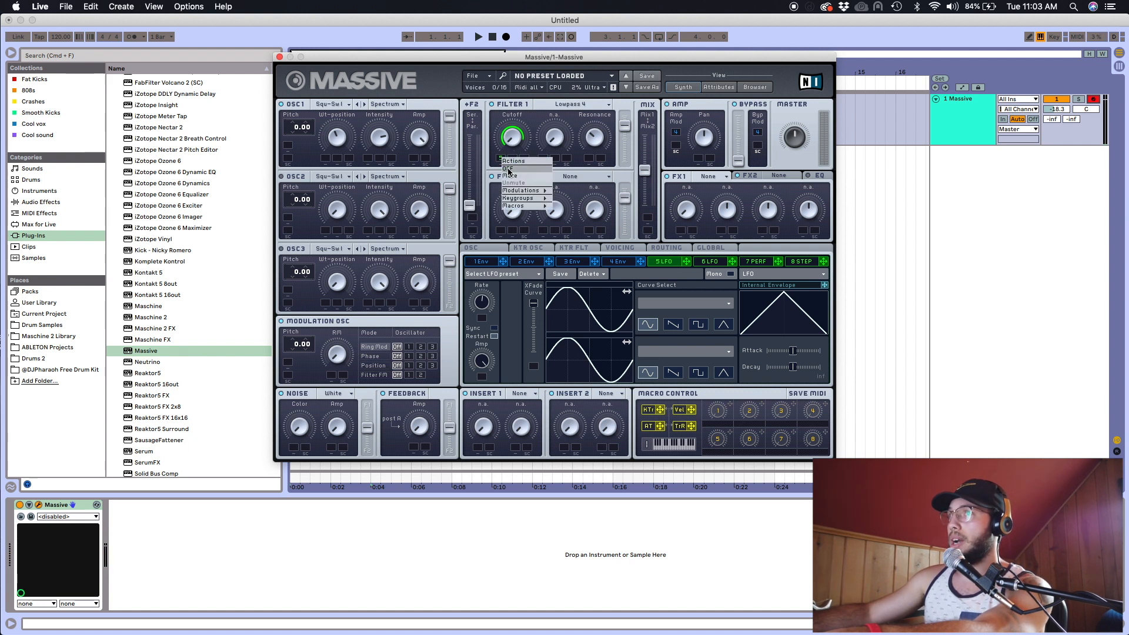
click(509, 169)
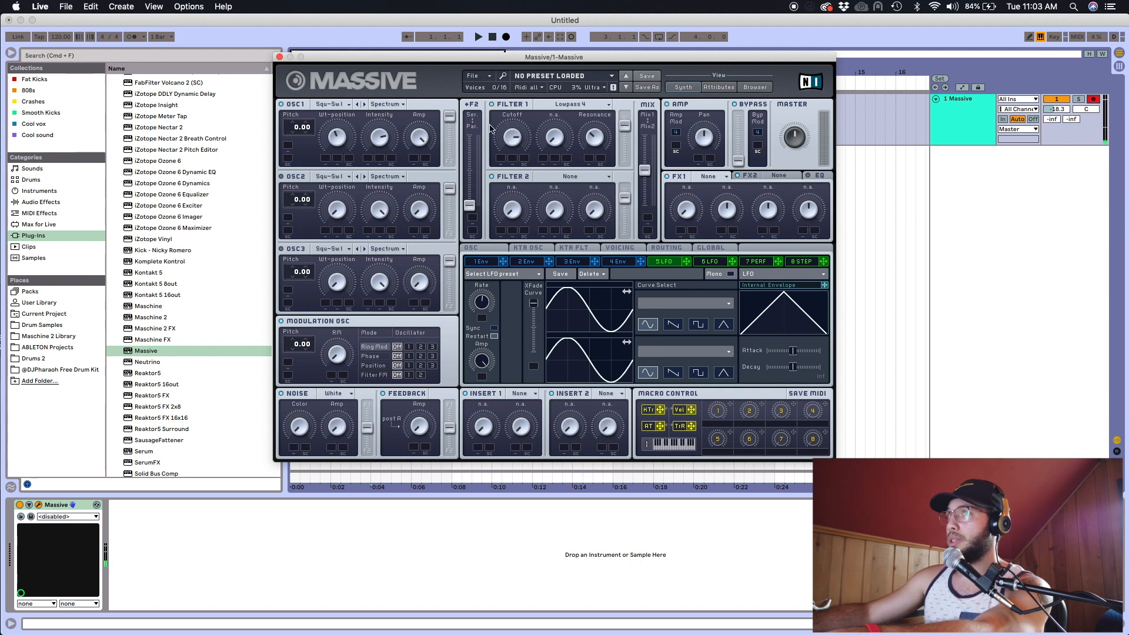
Step: Assign envelope 2 to oscillator 1's pitch with a modulation amount of 12.00
click(526, 261)
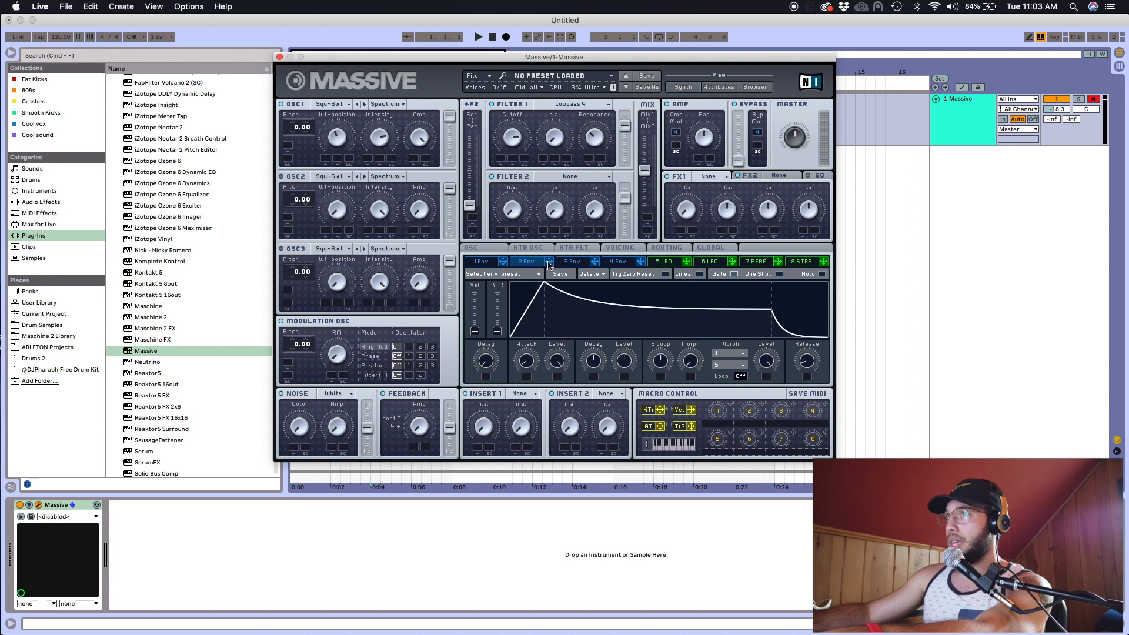
drag(551, 265, 294, 136)
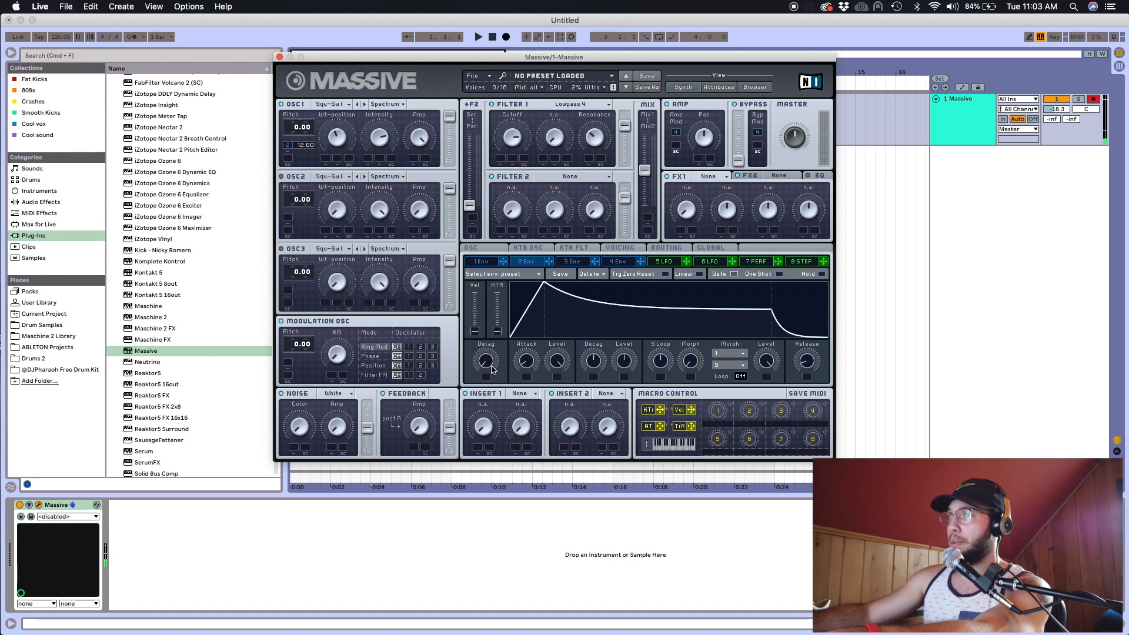
Step: Lengthen envelope 2's attack into a slow rise and raise its decay level to maximum
drag(524, 369, 504, 335)
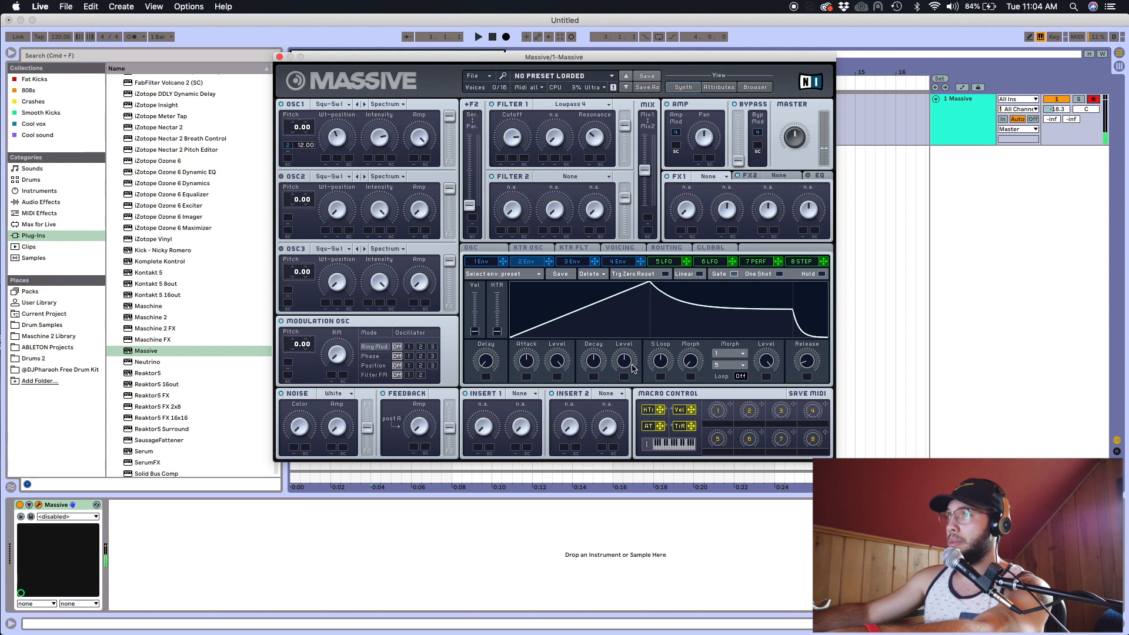
drag(627, 363, 621, 293)
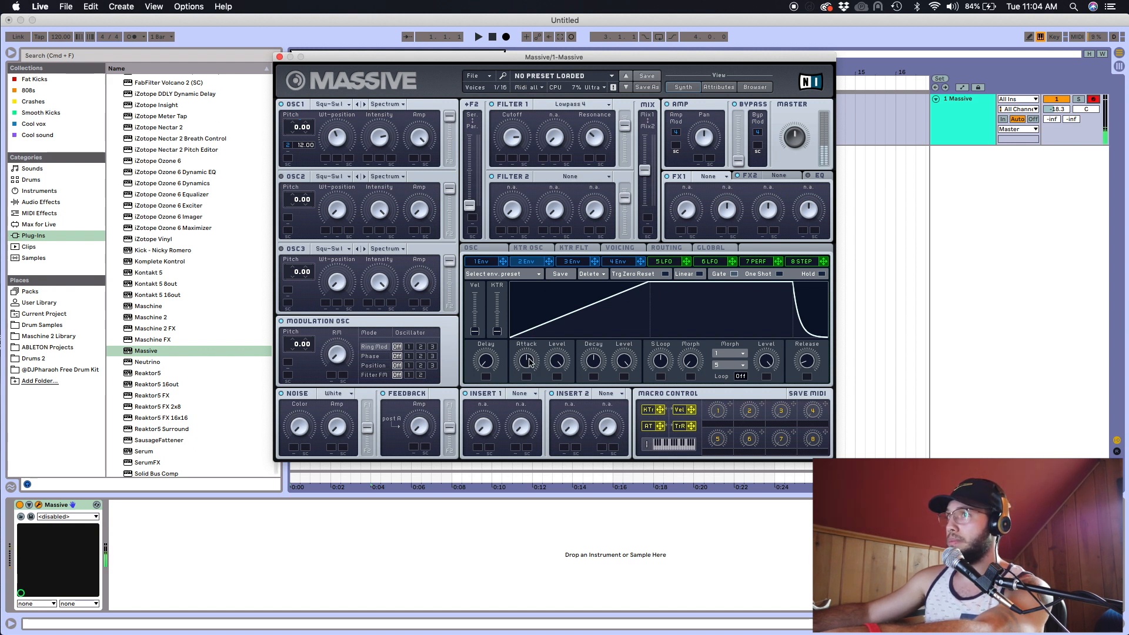
drag(530, 362, 517, 332)
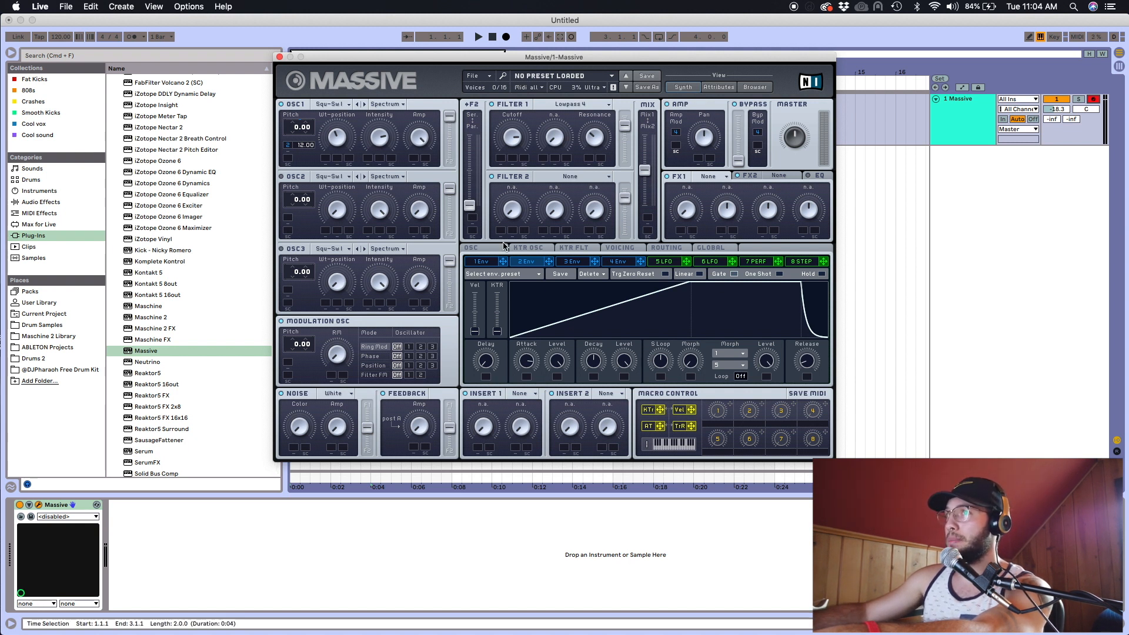
mouse_move(404, 60)
mouse_down()
mouse_move(415, 96)
mouse_move(420, 59)
mouse_up()
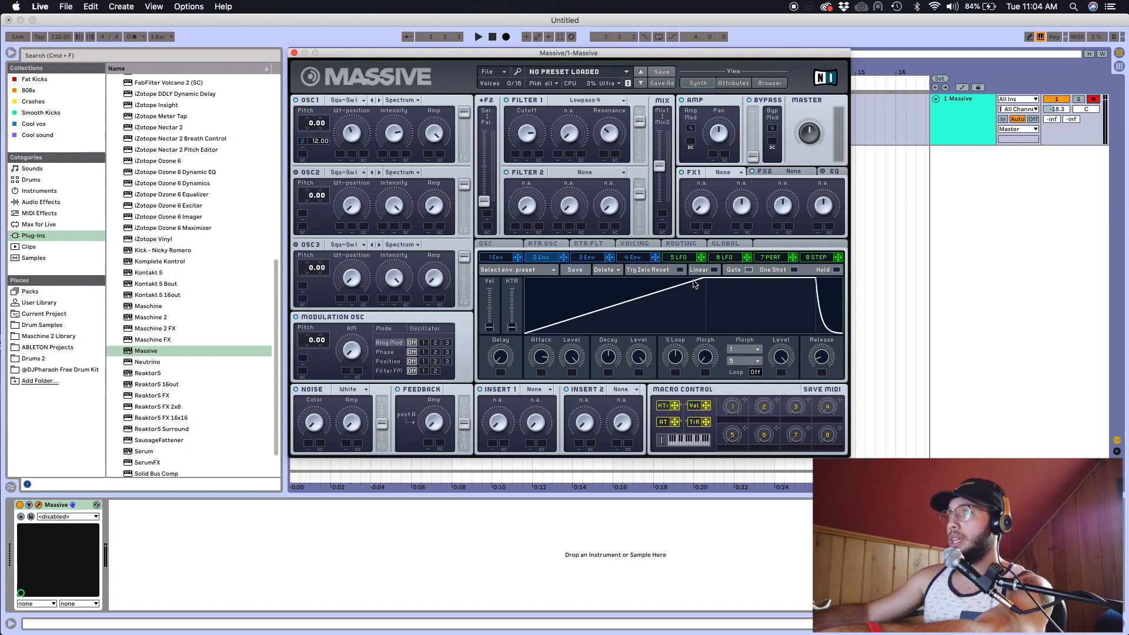
Step: Lower Filter 1's cutoff and slightly reduce oscillator 1's Amp level
drag(512, 130, 528, 160)
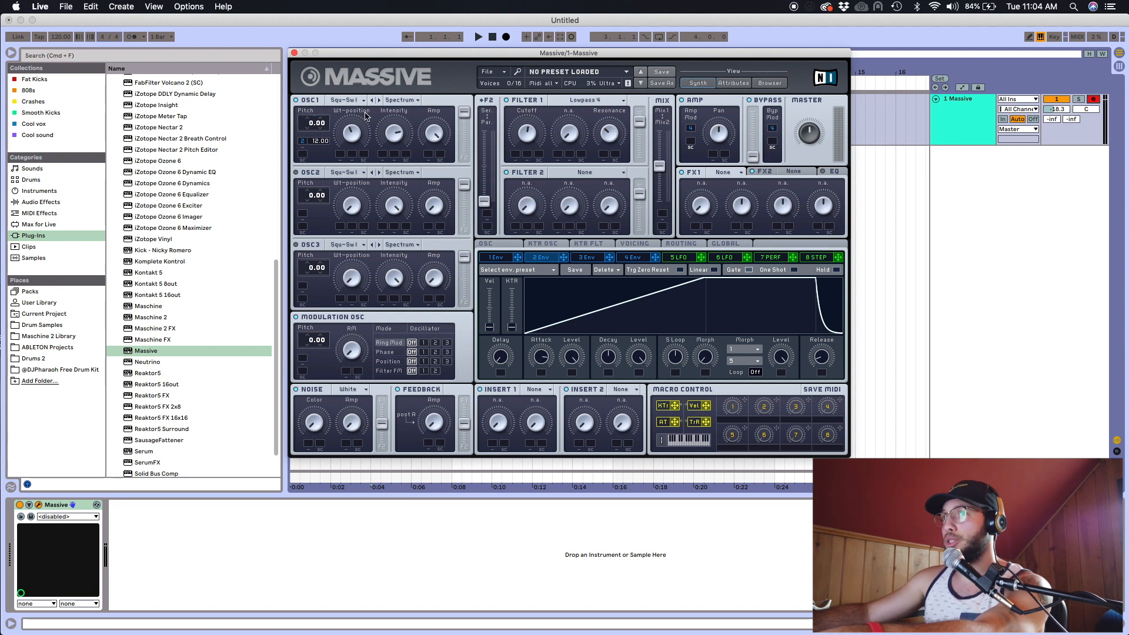
drag(437, 135, 435, 139)
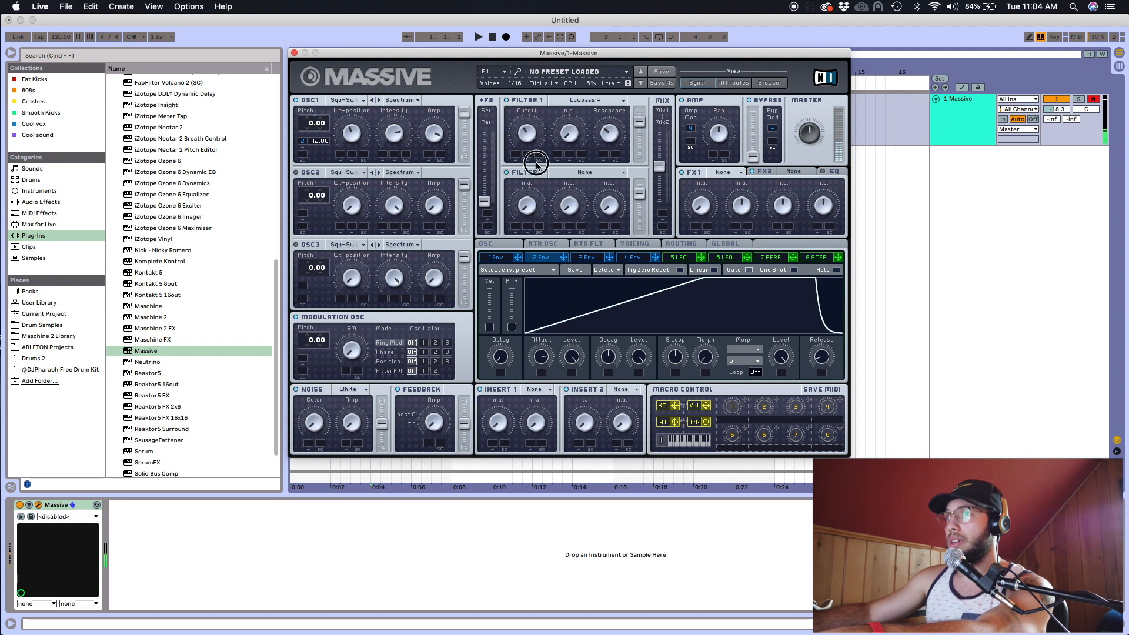
Step: Assign LFO 5 to Filter 1's cutoff with a wide modulation range and raise the LFO's rate
click(680, 258)
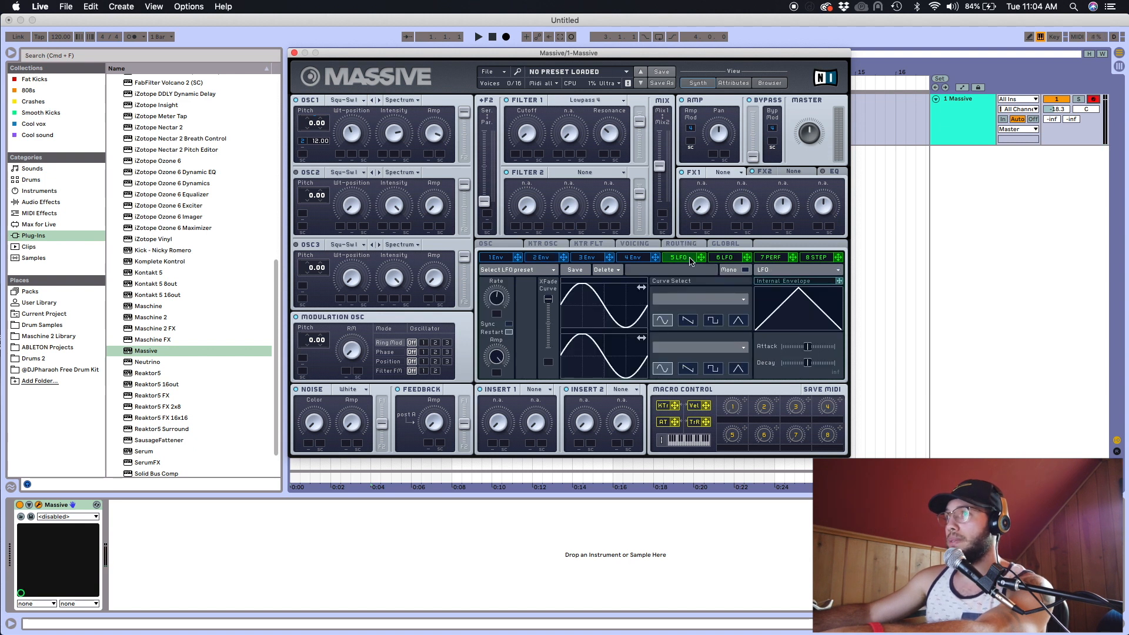
drag(702, 258, 516, 156)
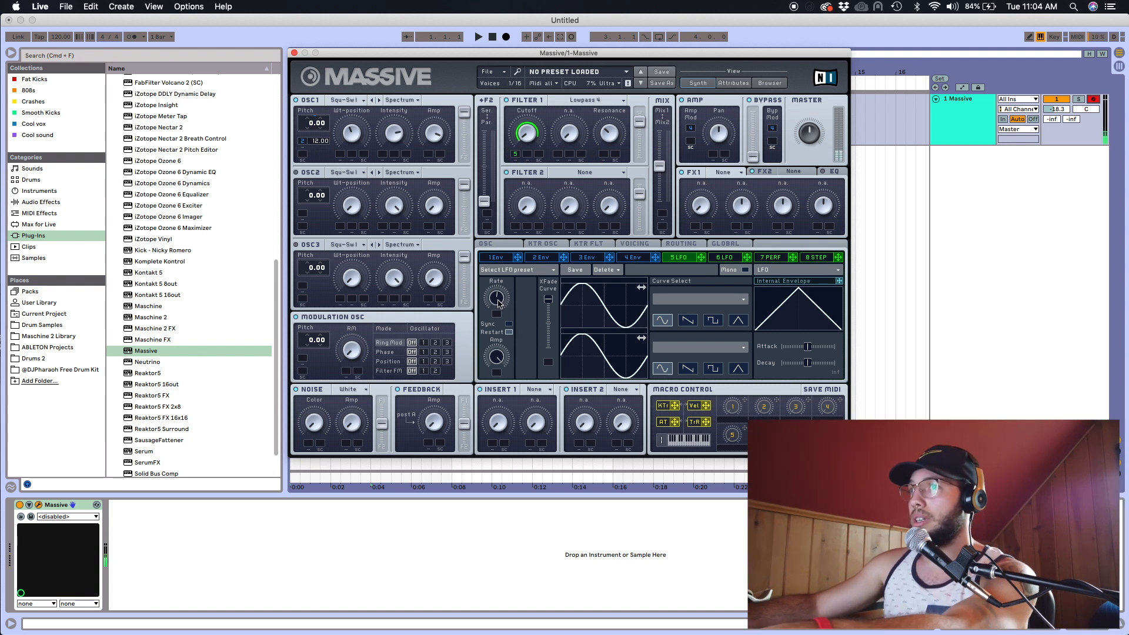
drag(496, 301, 492, 278)
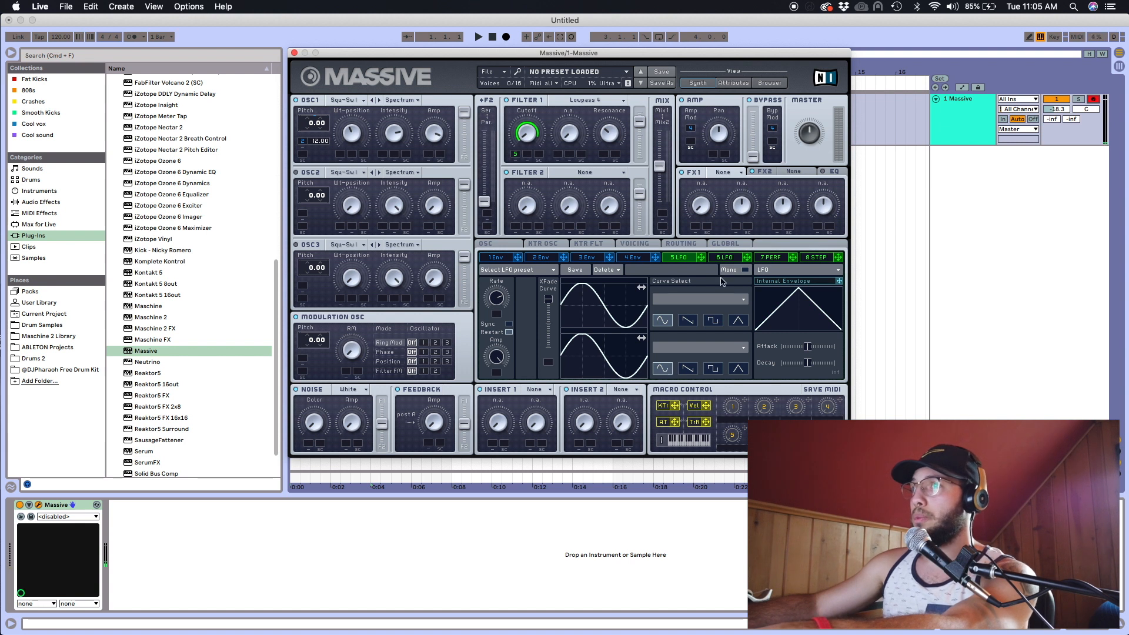
Step: Assign envelope 3 to oscillator 1's Wt-position with a modulation range, and give the envelope a slow attack and full decay level
click(588, 258)
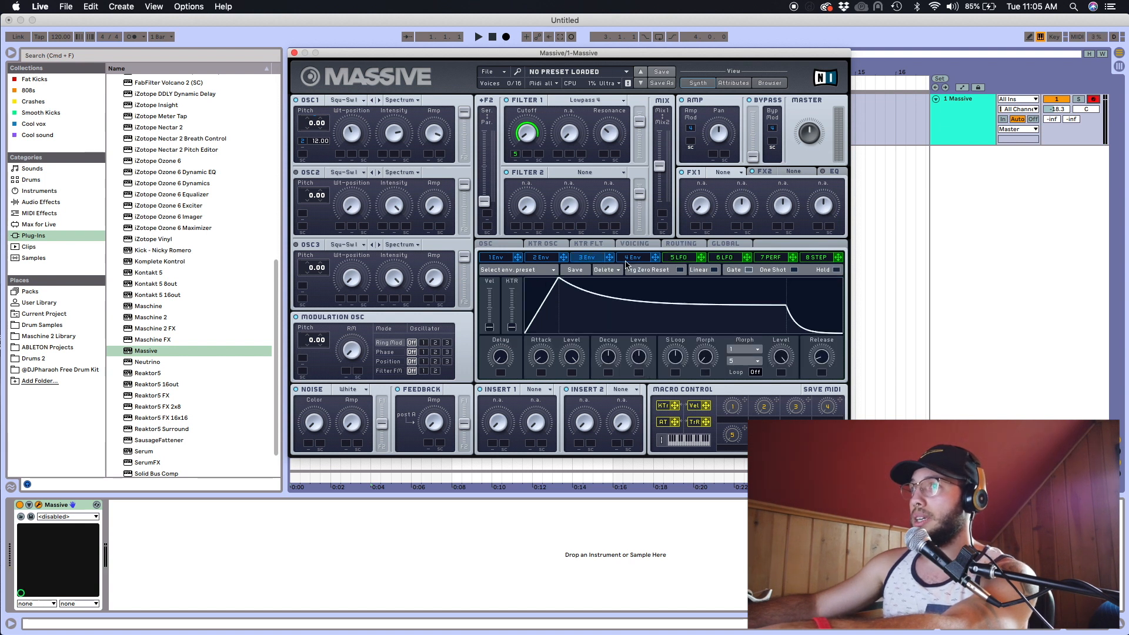
drag(609, 258, 339, 154)
drag(522, 364, 522, 316)
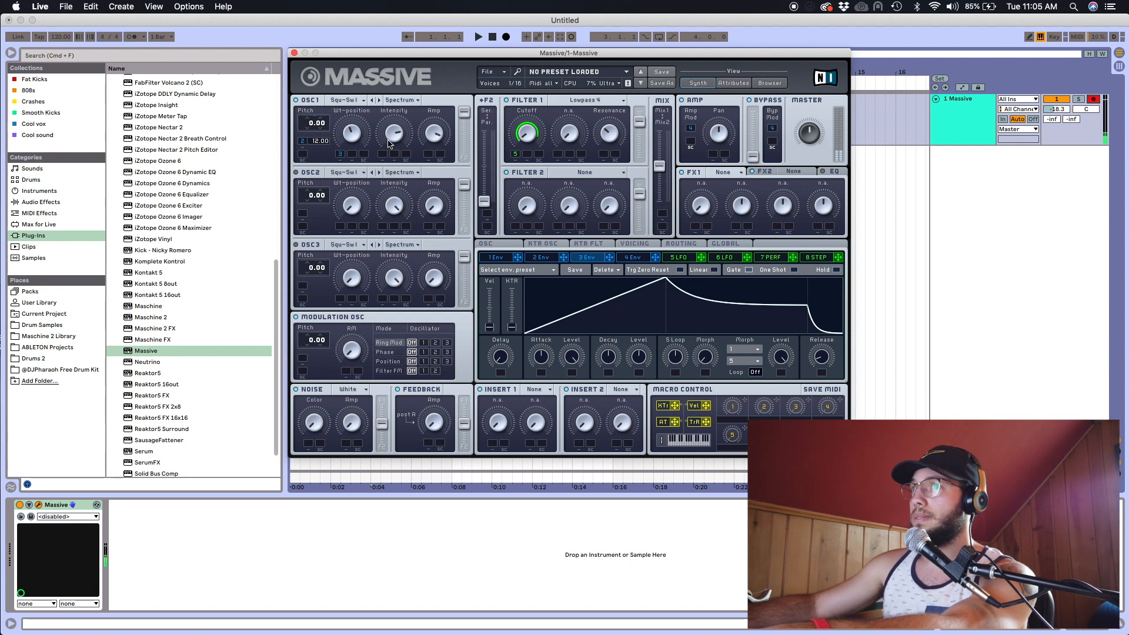
drag(339, 157, 334, 125)
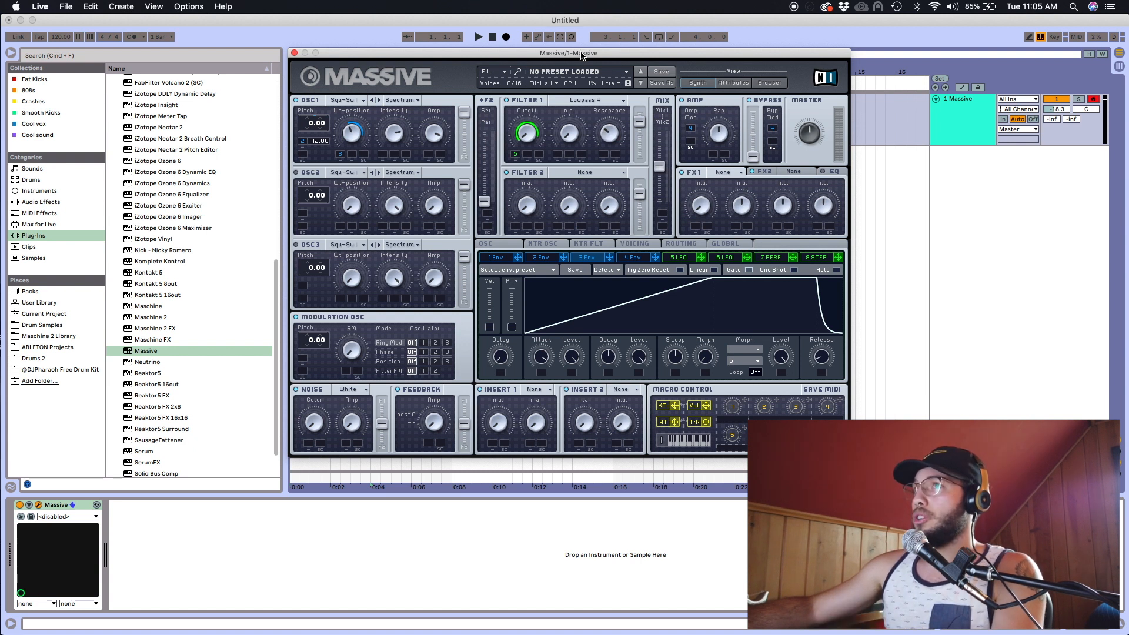
Step: Remove the envelope modulations from oscillator 1's pitch and Wt-position, and switch off LFO 5's modulation of Filter 1's cutoff
mouse_move(584, 59)
mouse_down()
mouse_move(597, 31)
mouse_move(588, 50)
mouse_up()
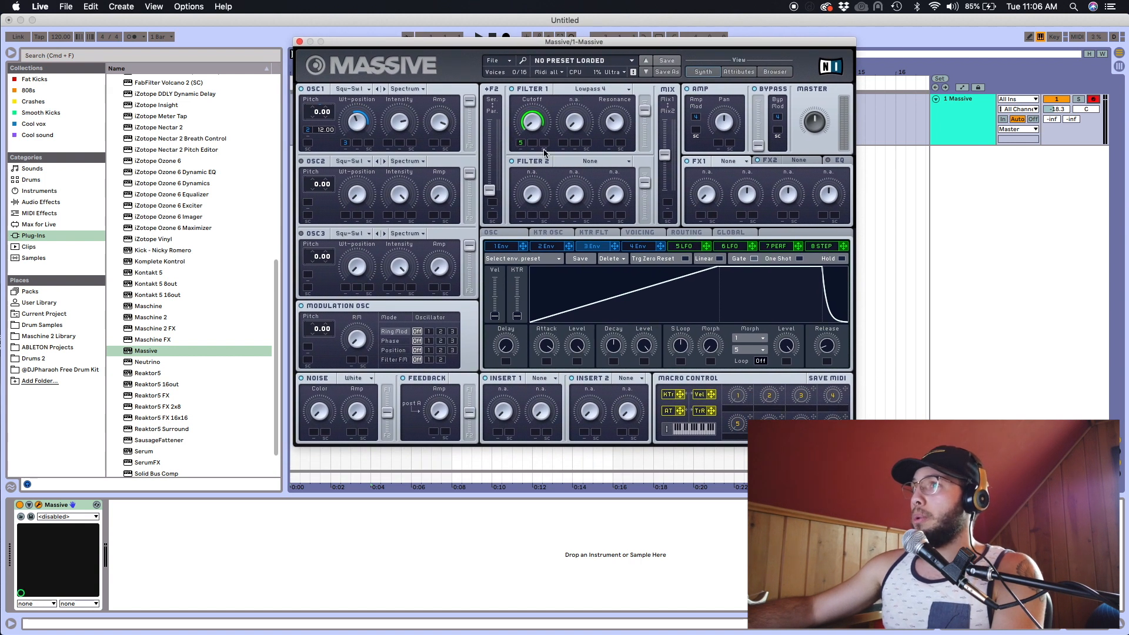
click(768, 247)
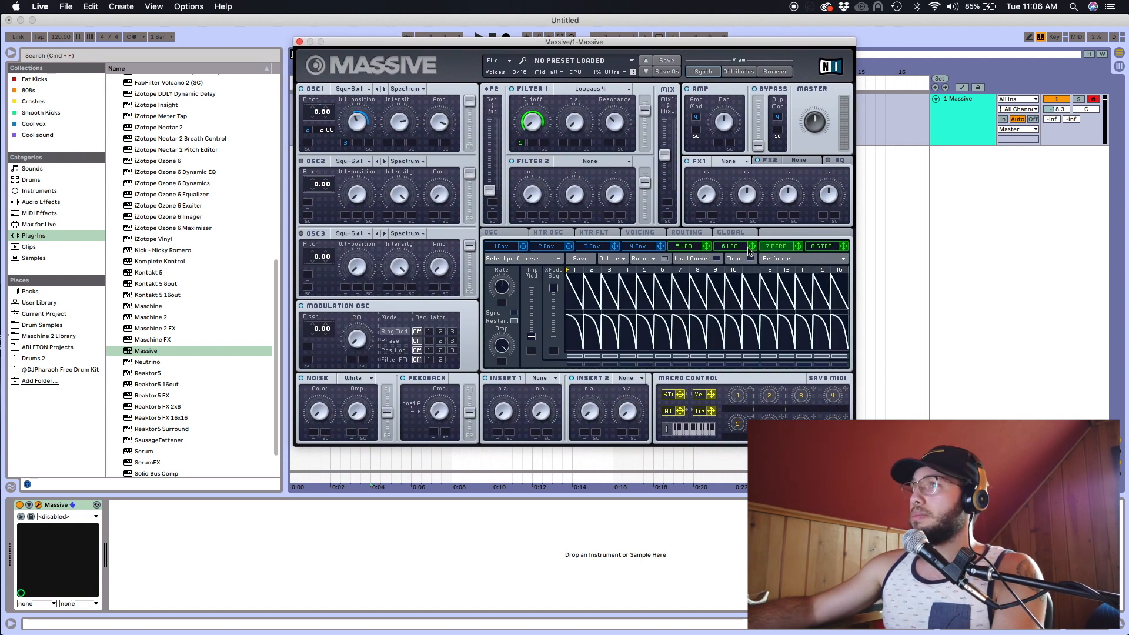
click(735, 247)
click(678, 248)
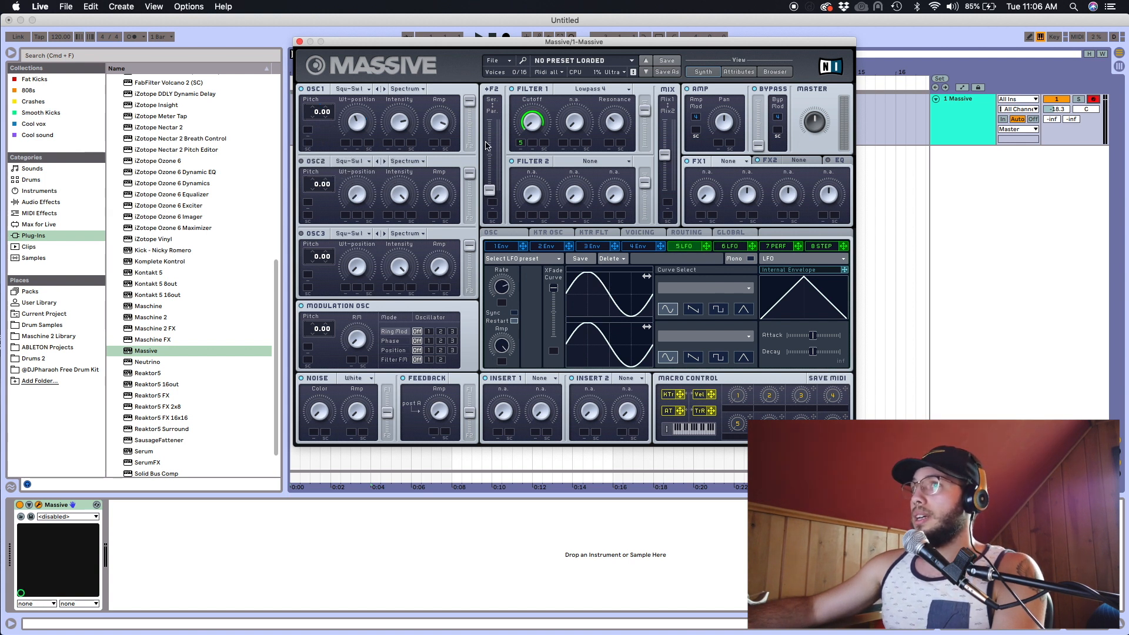
right_click(520, 145)
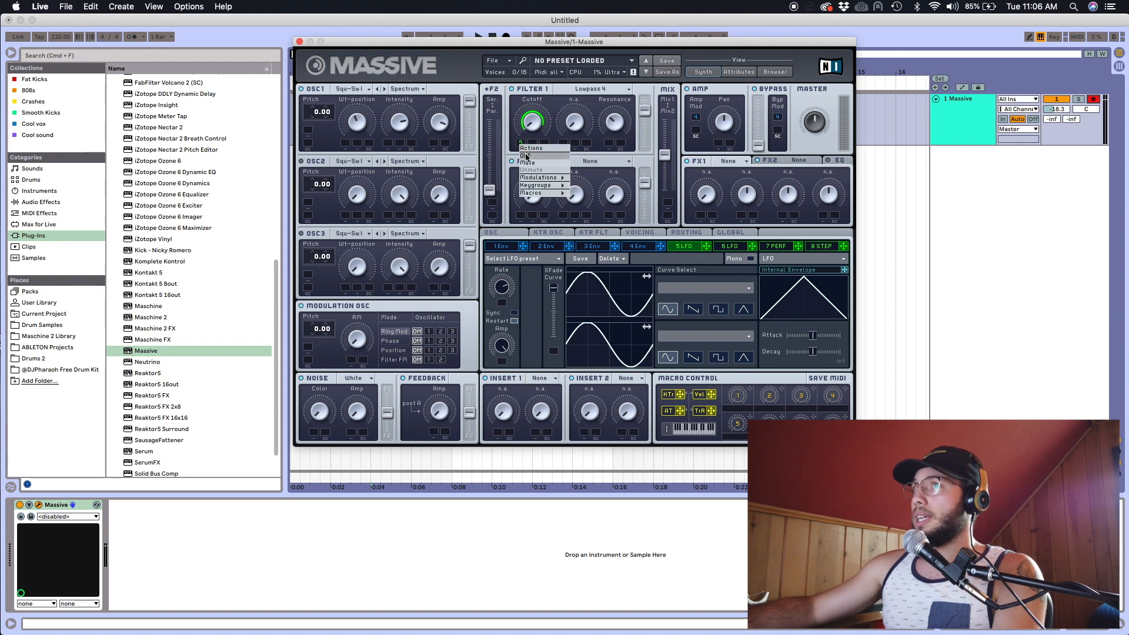
click(525, 155)
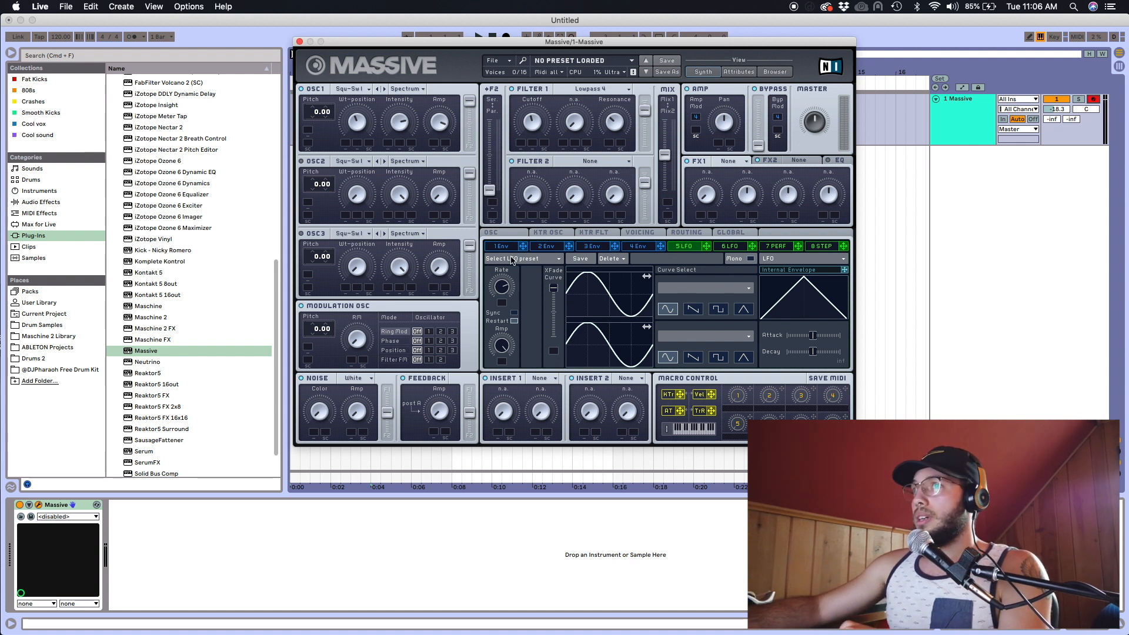
Step: Assign LFO 5 to Filter 1's cutoff again, lower the base cutoff and adjust the LFO's rate
drag(709, 249, 521, 143)
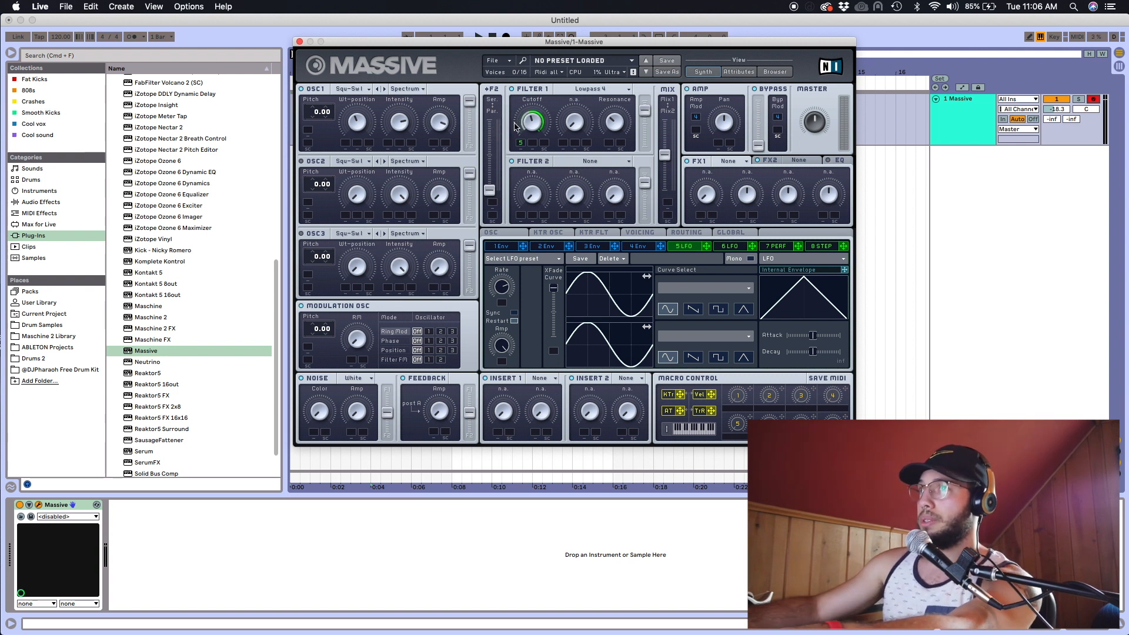
drag(534, 121, 536, 139)
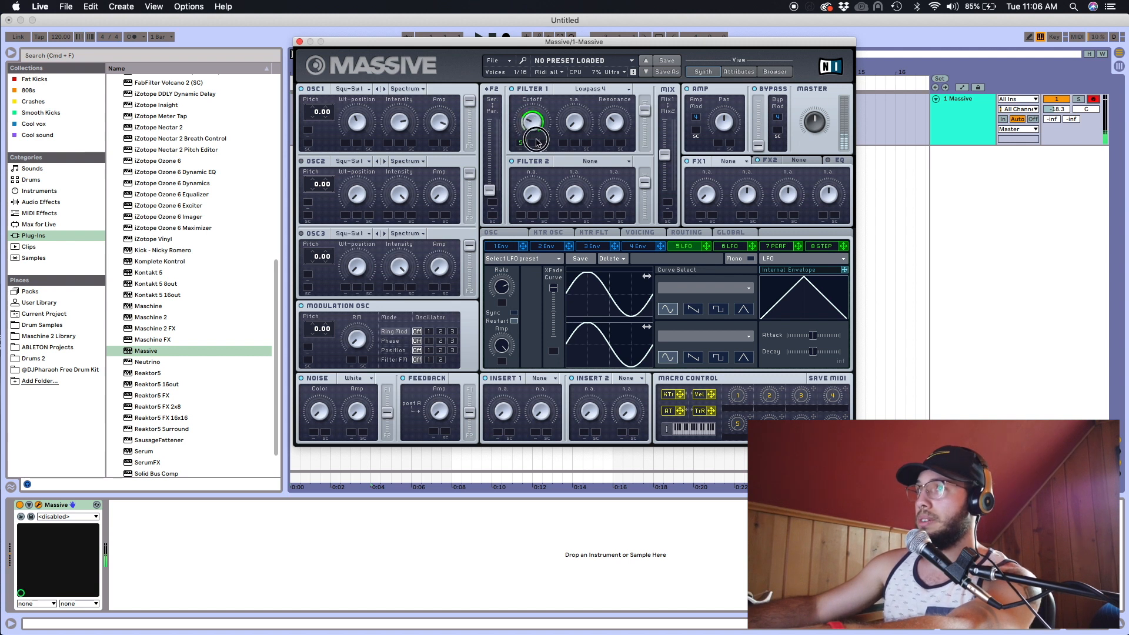
drag(502, 298, 499, 287)
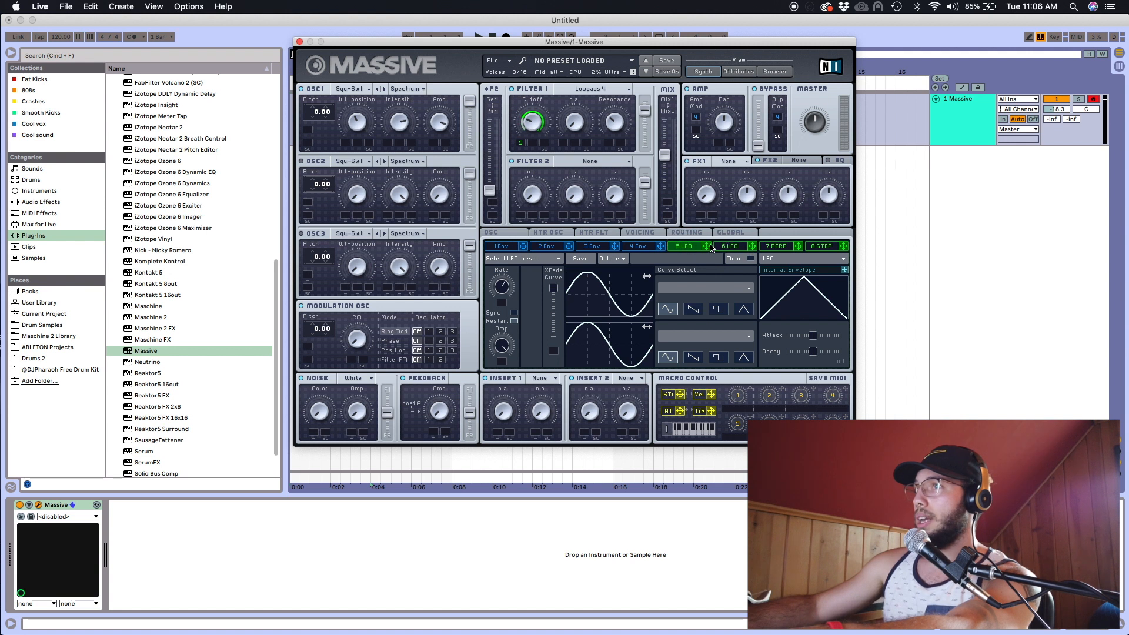
Step: Assign LFO 6 to LFO 5's rate, set the modulation range and fine-tune the base rate
drag(752, 246, 502, 305)
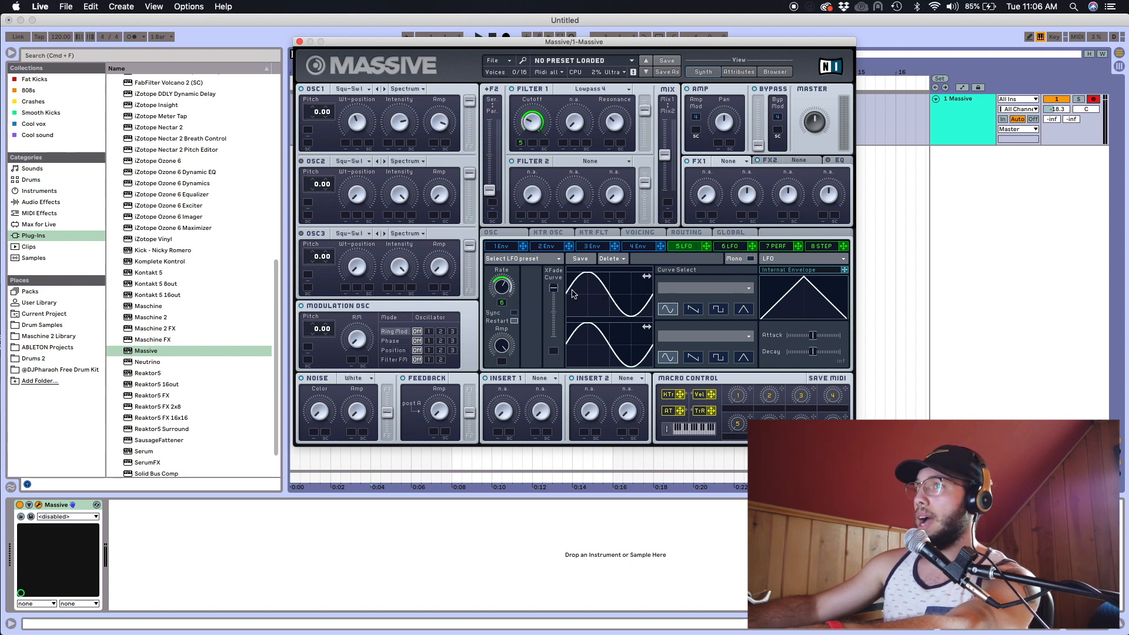
drag(500, 295, 490, 265)
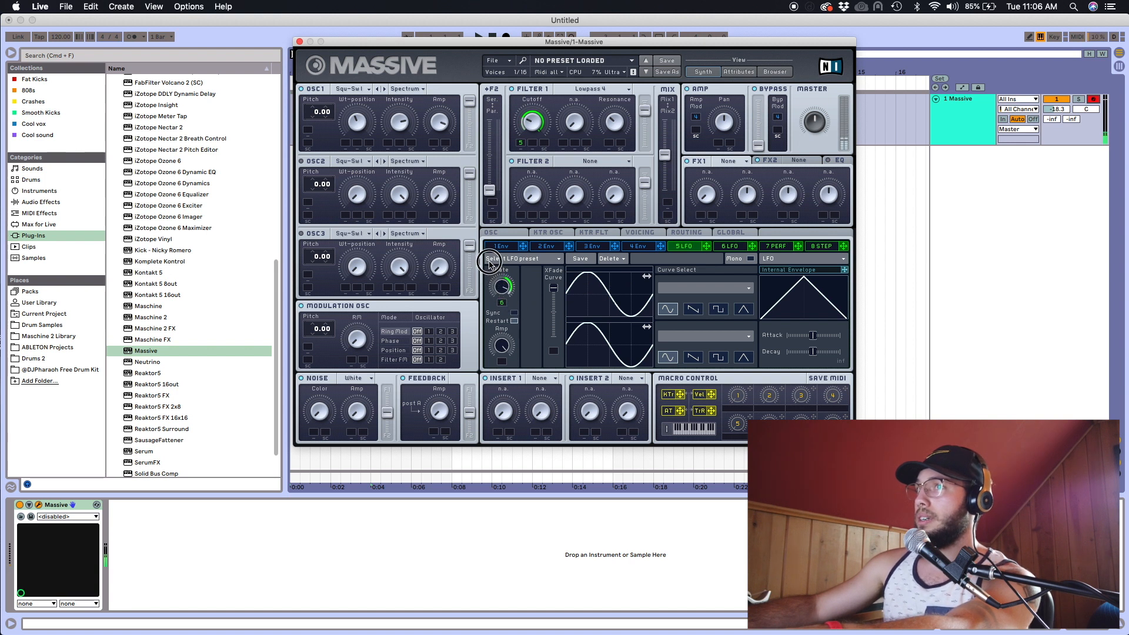
mouse_move(502, 302)
mouse_down()
mouse_move(504, 313)
mouse_move(502, 280)
mouse_up()
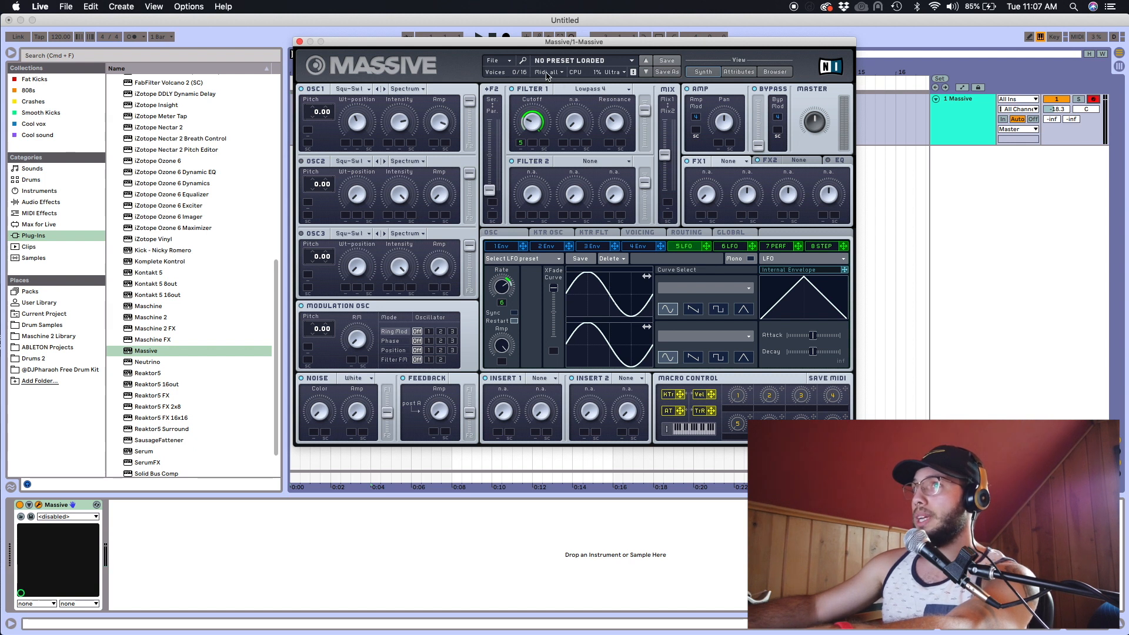
Step: Assign LFO 5 to oscillator 1's Amp with a wide modulation range and a low base level
mouse_move(443, 44)
mouse_down()
mouse_move(423, 74)
mouse_move(438, 54)
mouse_up()
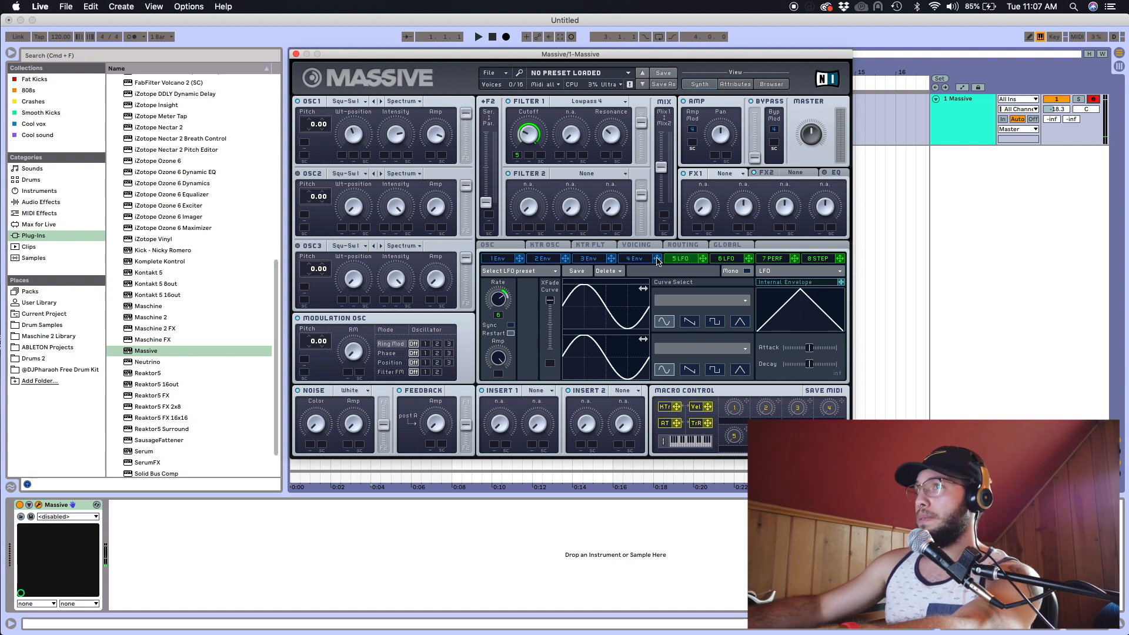
mouse_move(702, 258)
mouse_down()
mouse_move(428, 162)
mouse_move(412, 23)
mouse_up()
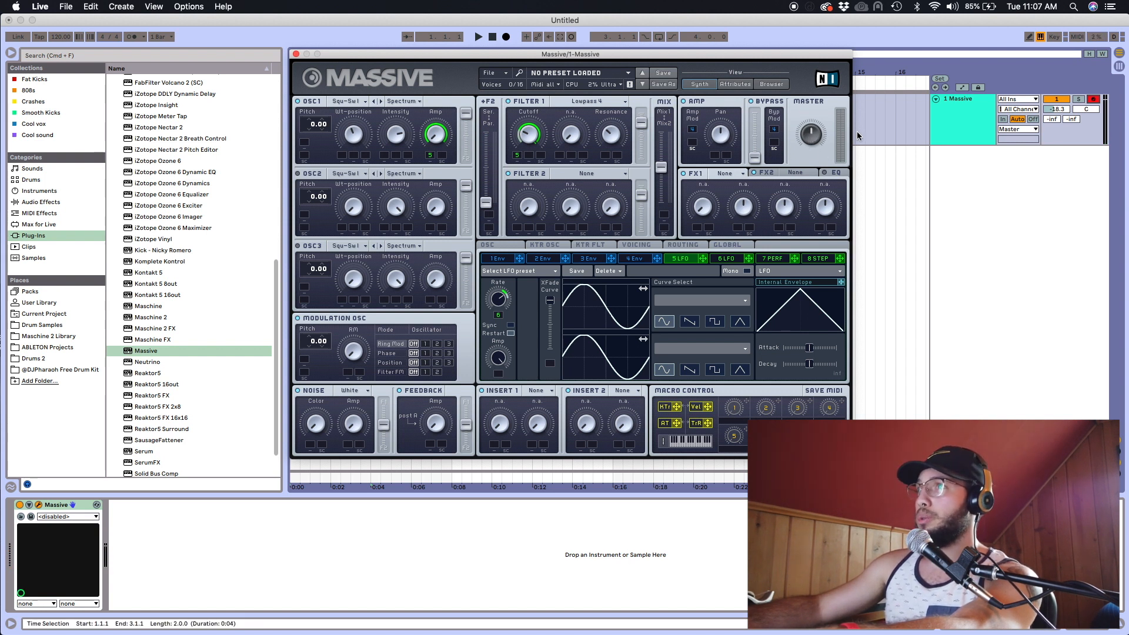
drag(812, 136, 799, 113)
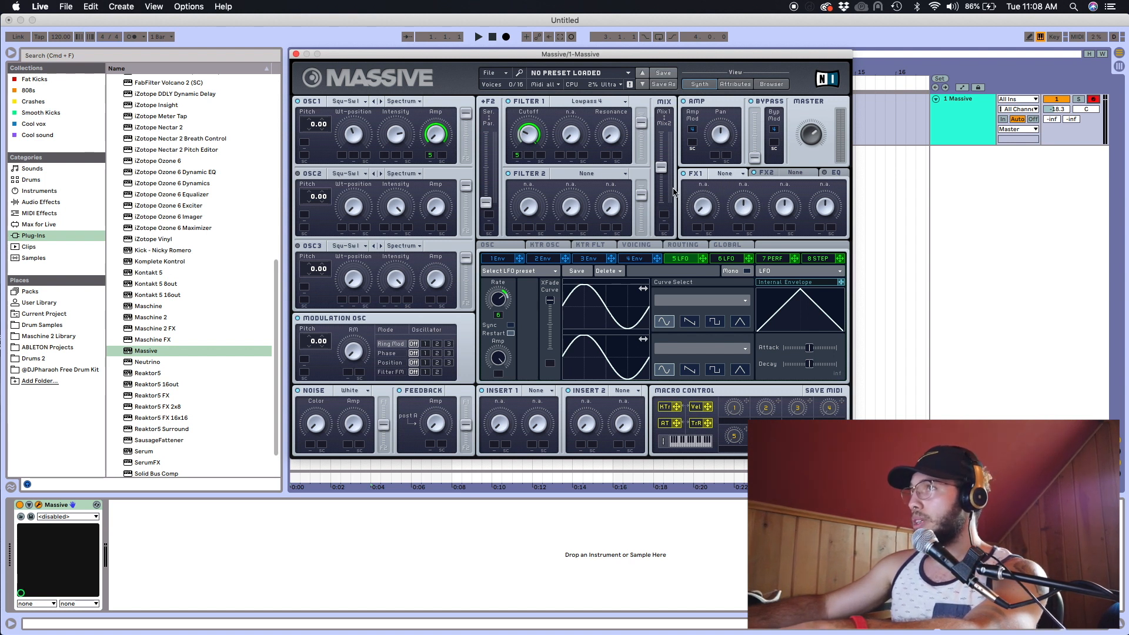
Step: Load the Reverb effect into FX1 and reduce its Size
click(727, 172)
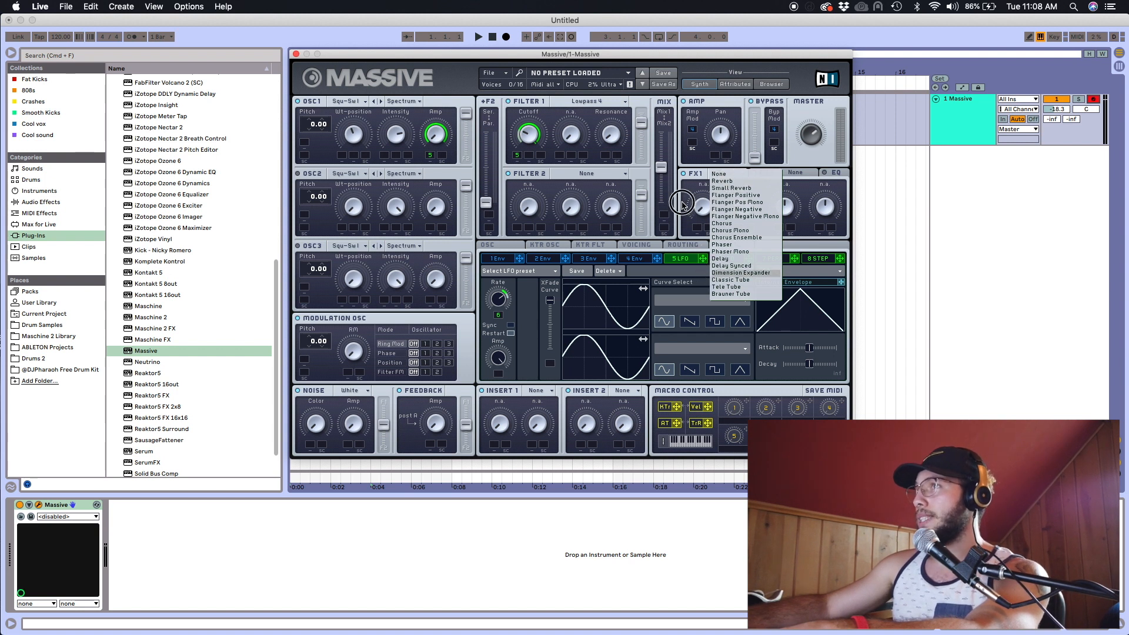
click(682, 191)
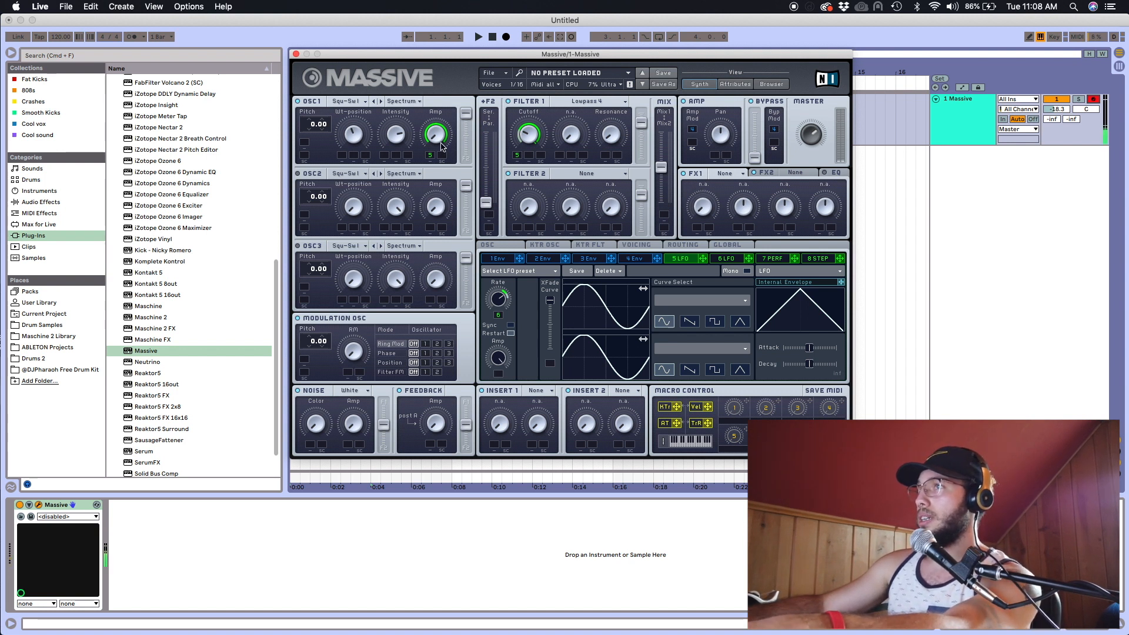
click(728, 174)
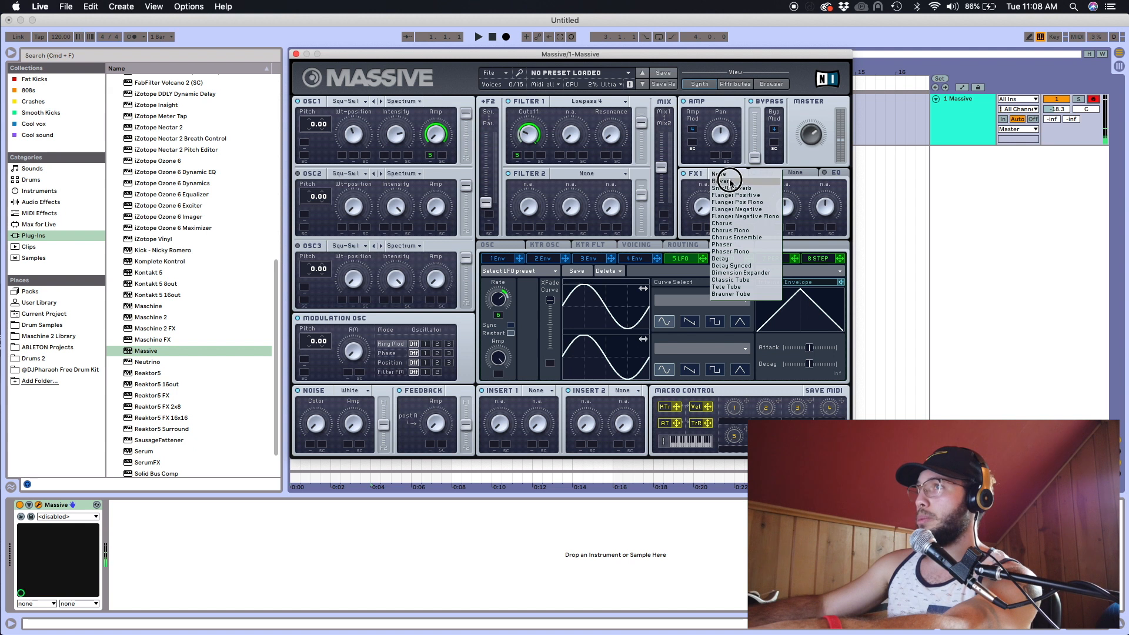
click(730, 182)
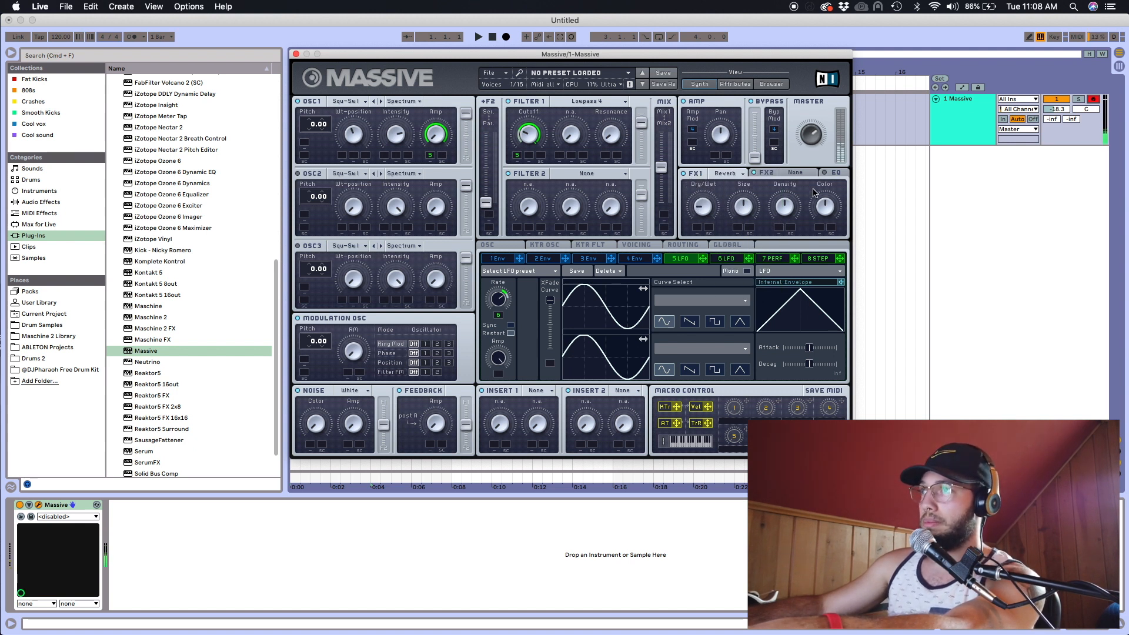
click(744, 207)
drag(743, 207, 699, 201)
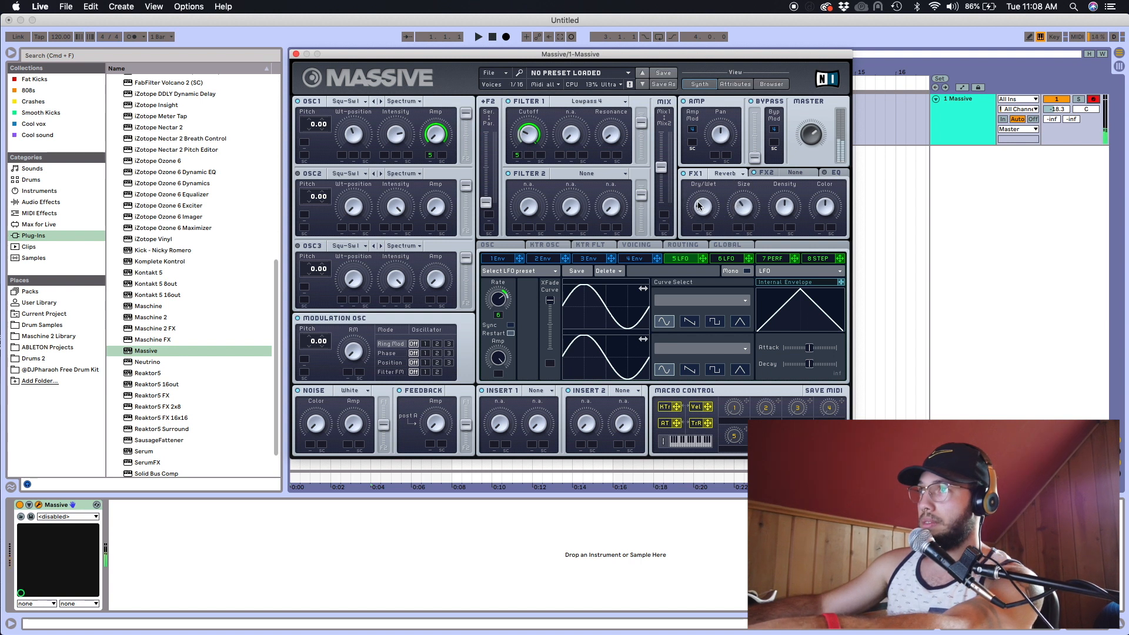
Step: Assign envelope 1 to the reverb's Size, set the modulation range and slightly lengthen the envelope's attack
click(552, 261)
click(500, 259)
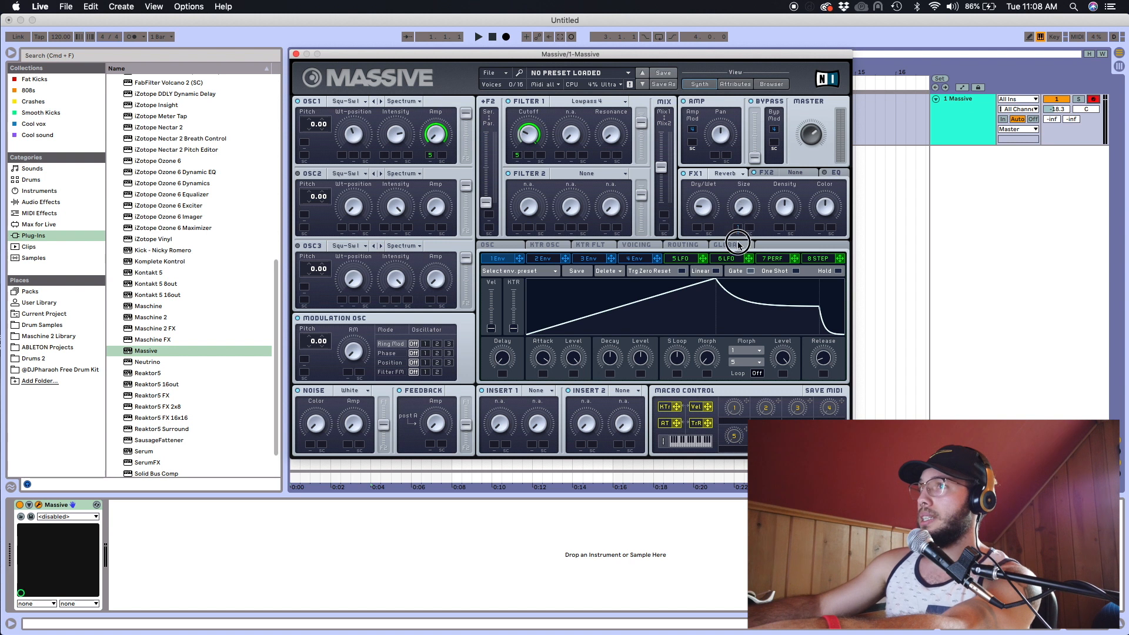
drag(734, 228, 729, 217)
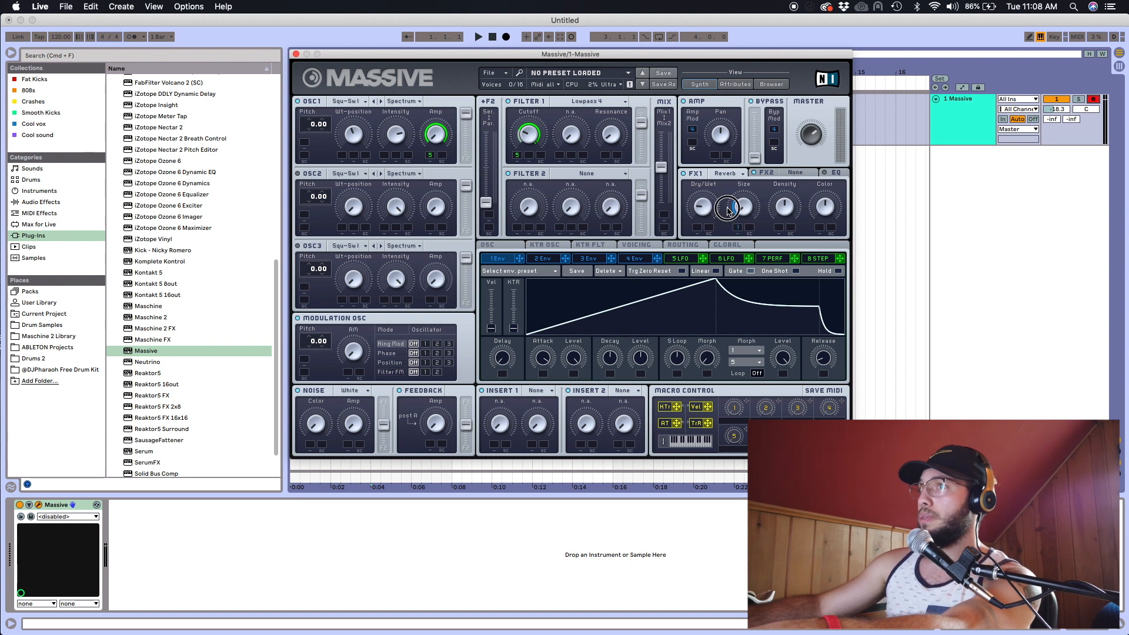
mouse_move(539, 351)
mouse_down()
mouse_move(544, 405)
mouse_move(539, 329)
mouse_up()
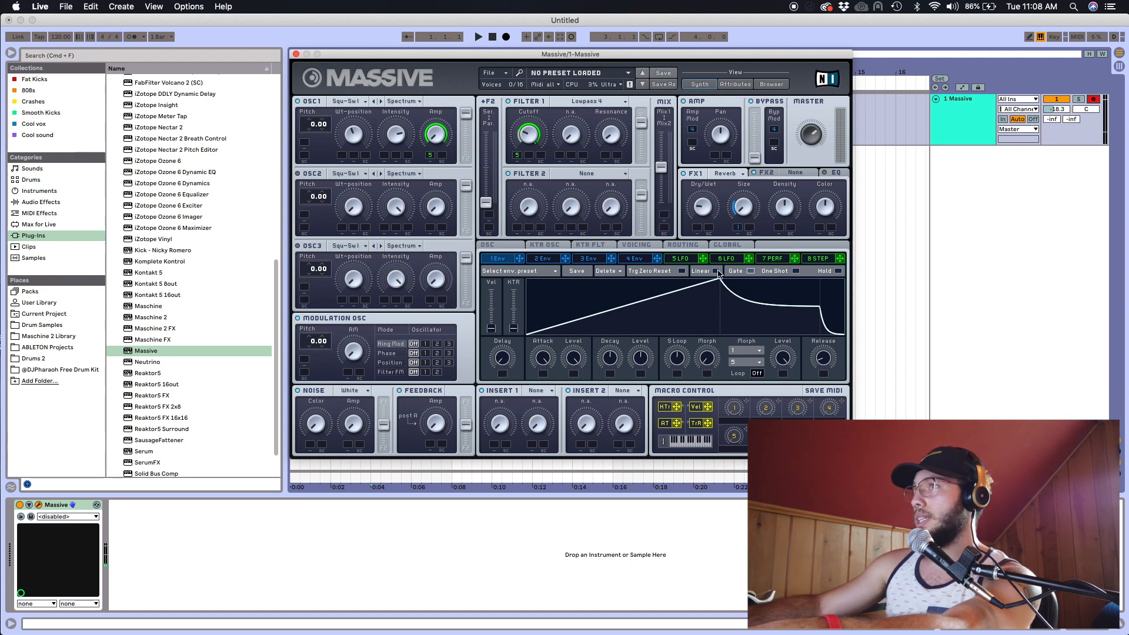
Step: Assign envelope 1 to the reverb's Dry/Wet amount and shorten the envelope's attack considerably
drag(521, 259, 690, 207)
drag(542, 359, 547, 447)
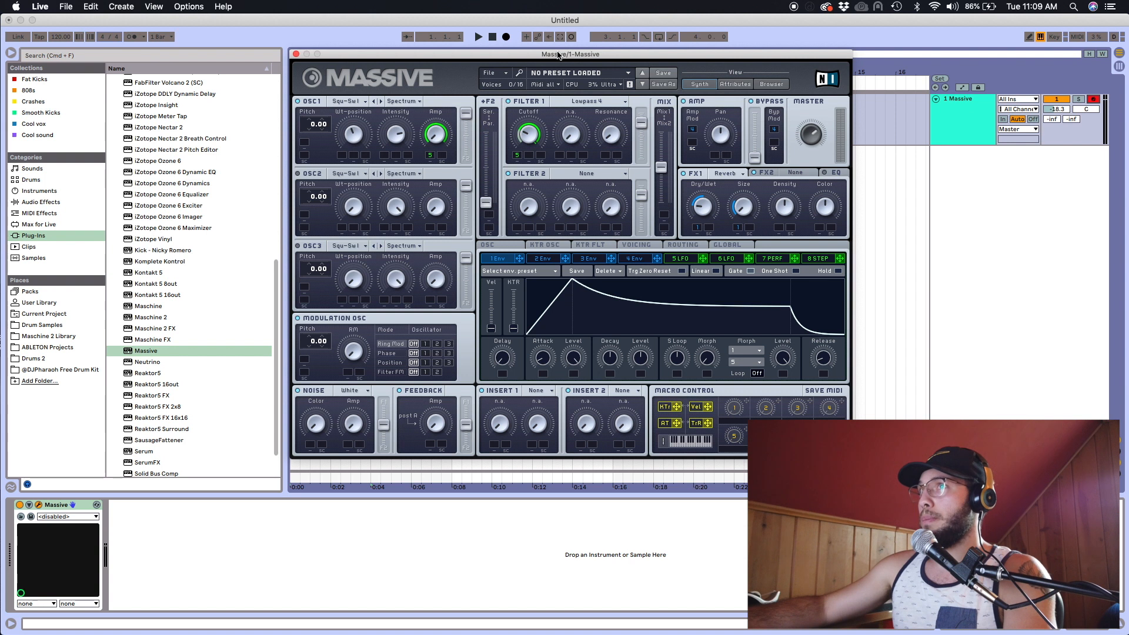
Step: Look at the preset save dialog, leave it without saving, and open the Browser view of Massive's sounds
drag(558, 54, 554, 8)
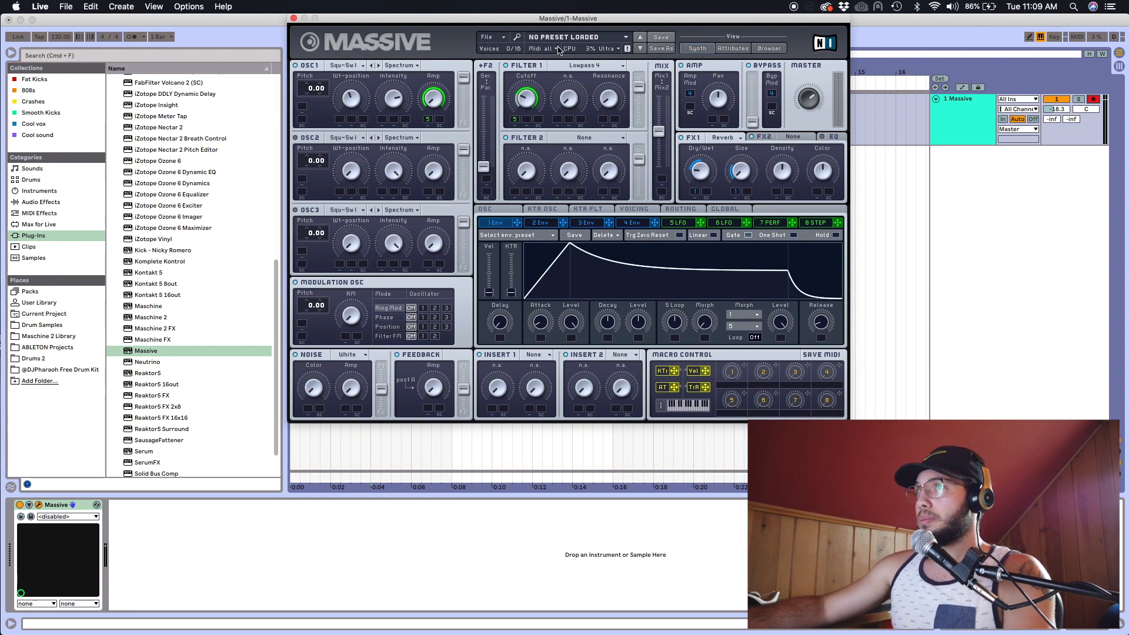
click(658, 39)
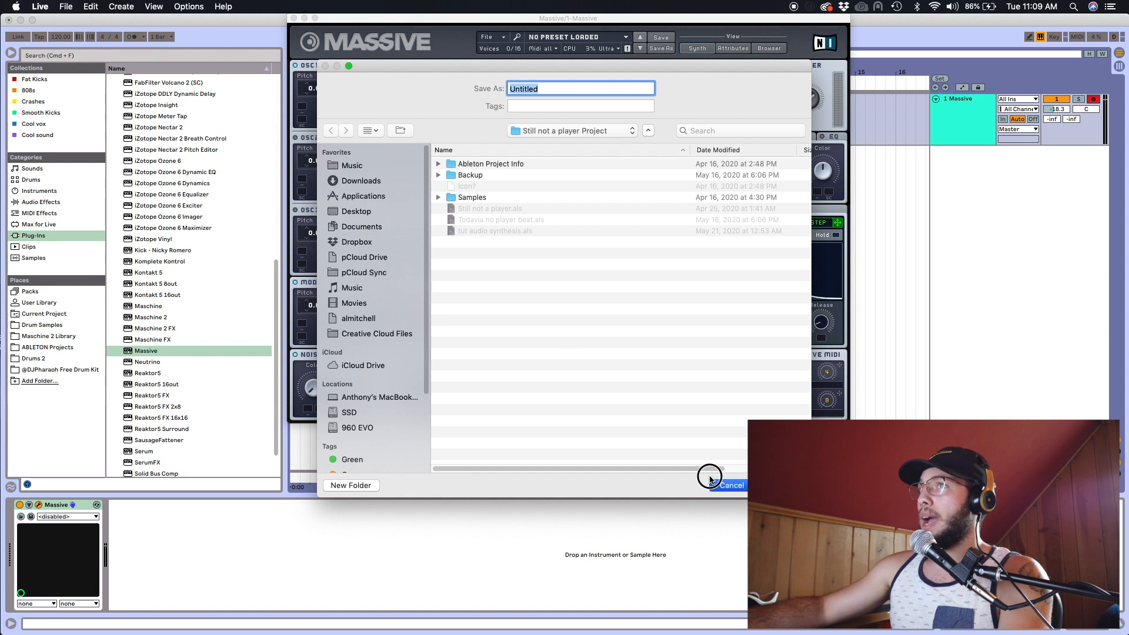
click(742, 485)
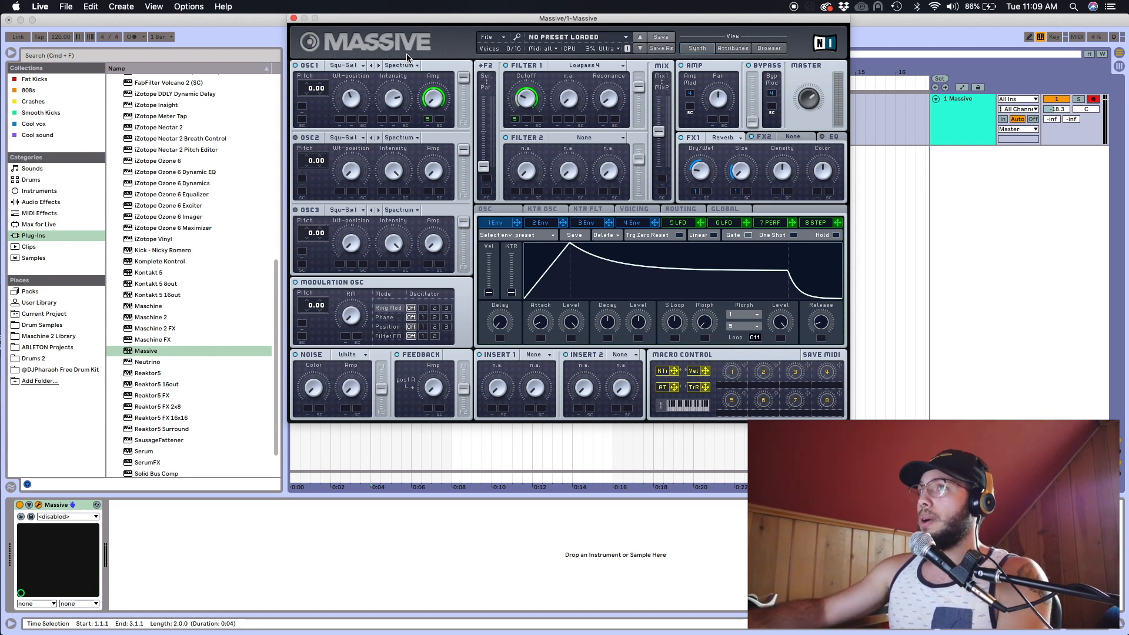
click(769, 48)
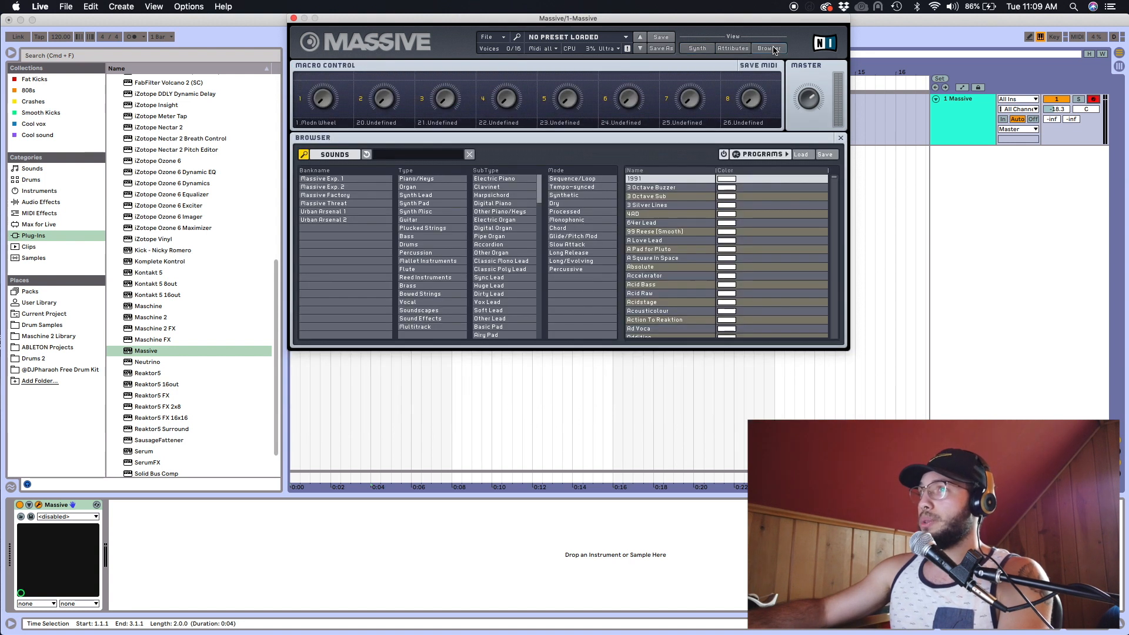
Step: Load the Cislunar Trails preset from the sound list and show its settings in the Synth view
scroll(651, 227, down, 15)
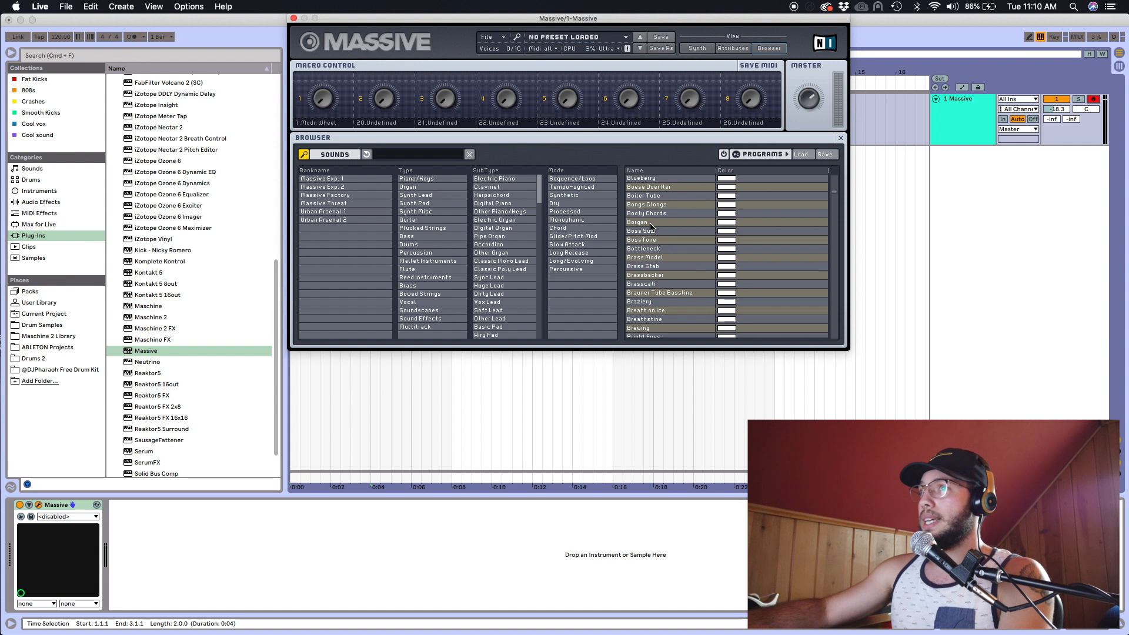
scroll(651, 226, down, 10)
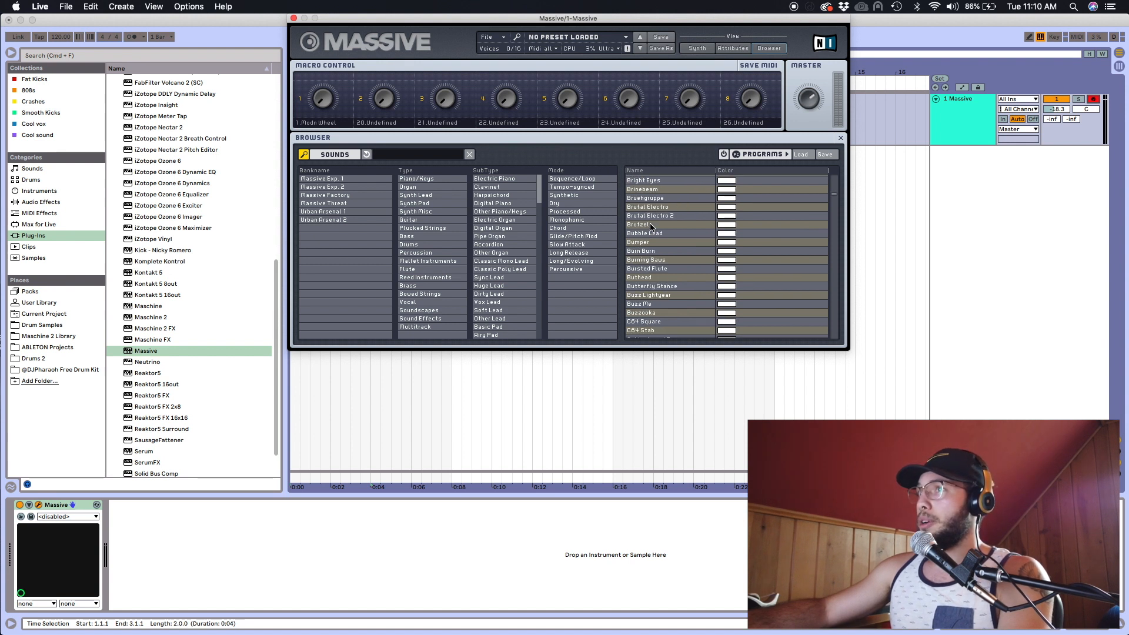
scroll(651, 227, down, 3)
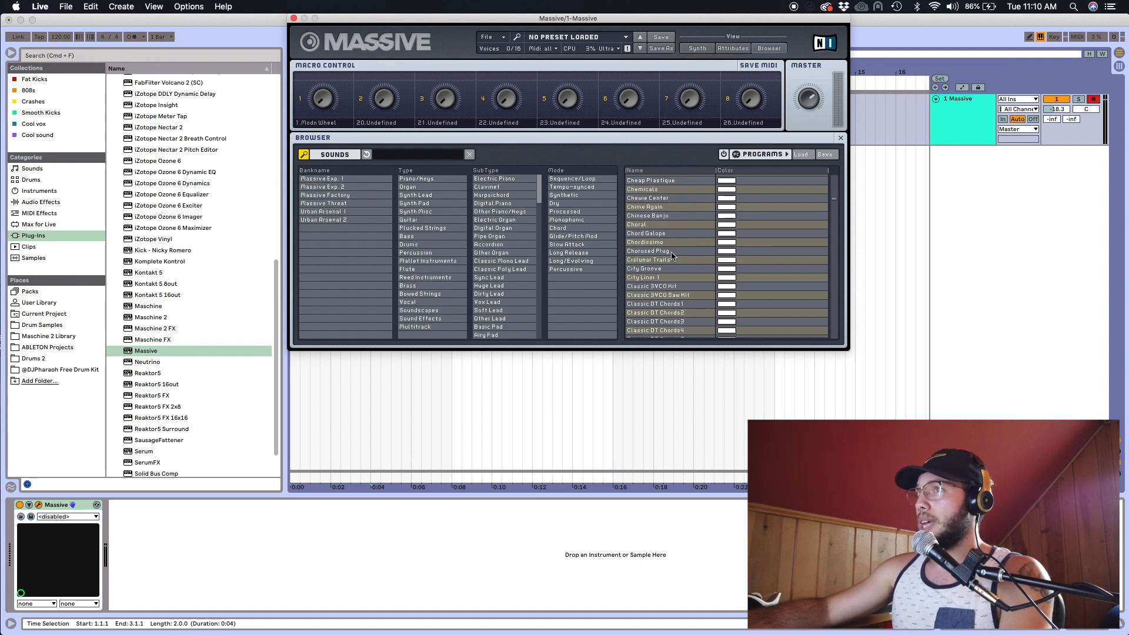
scroll(672, 255, down, 1)
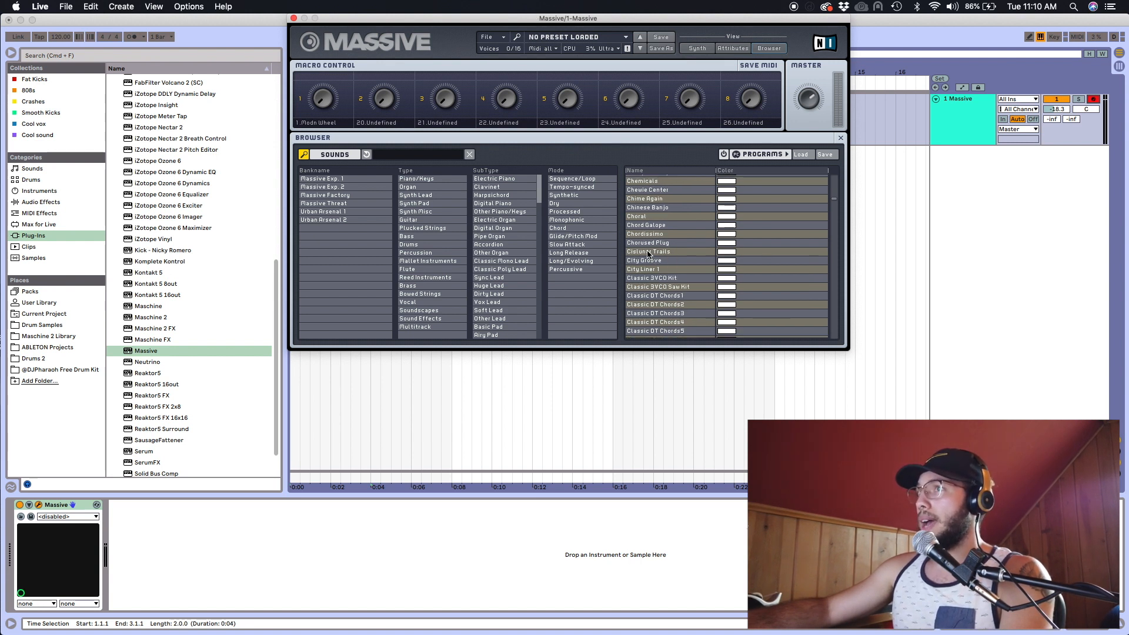
click(649, 254)
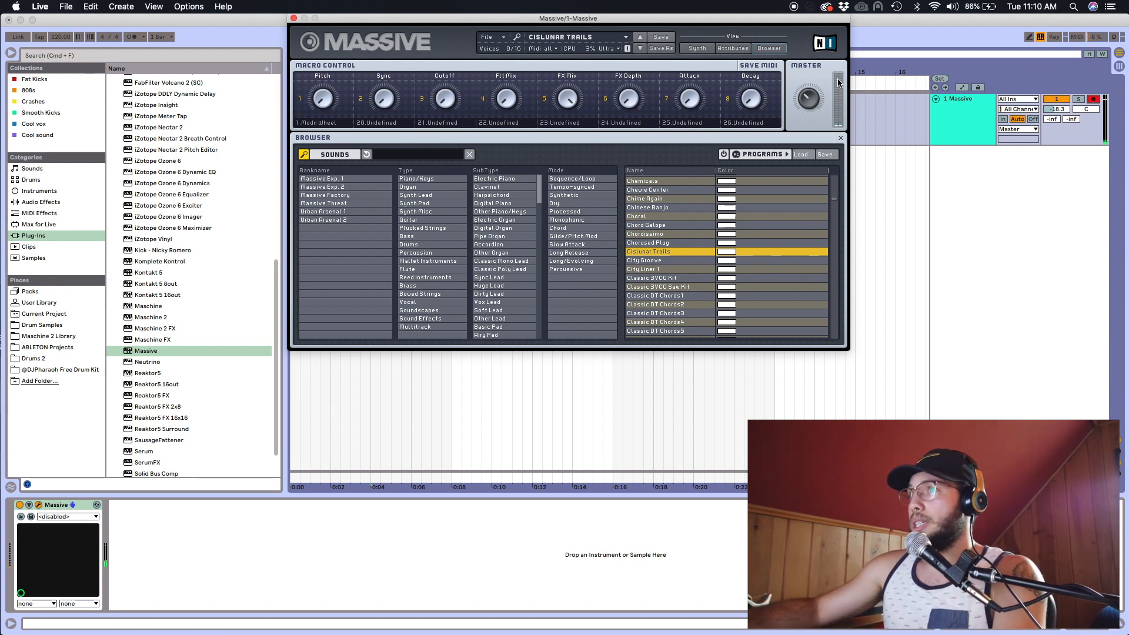
click(697, 50)
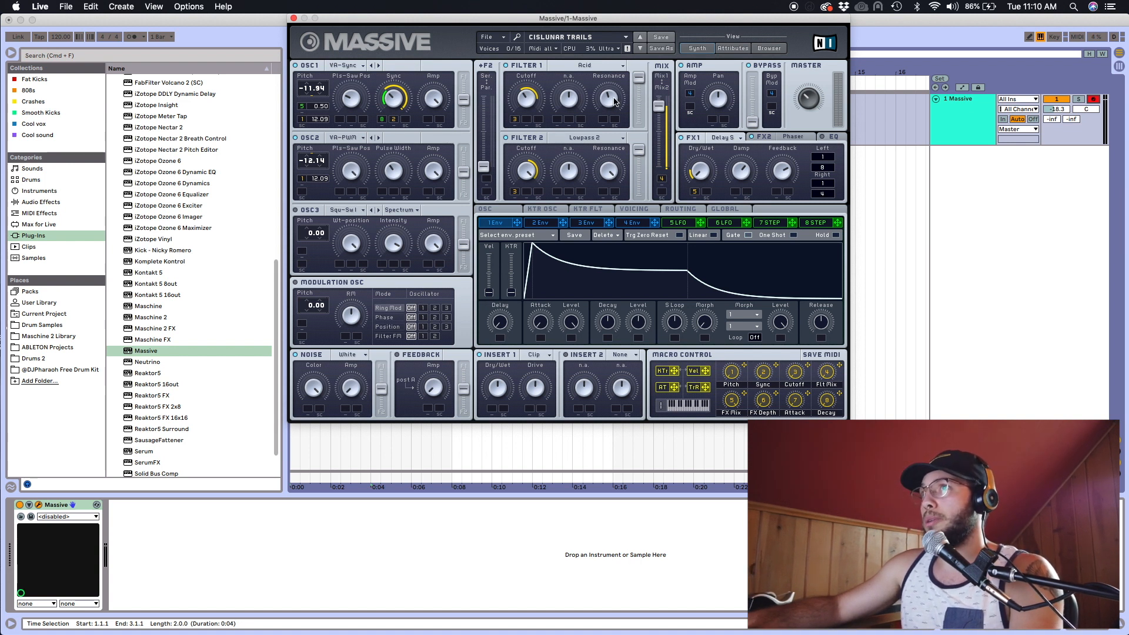
Step: Look through more of the preset names in the Browser view, then return to the Synth view
click(766, 50)
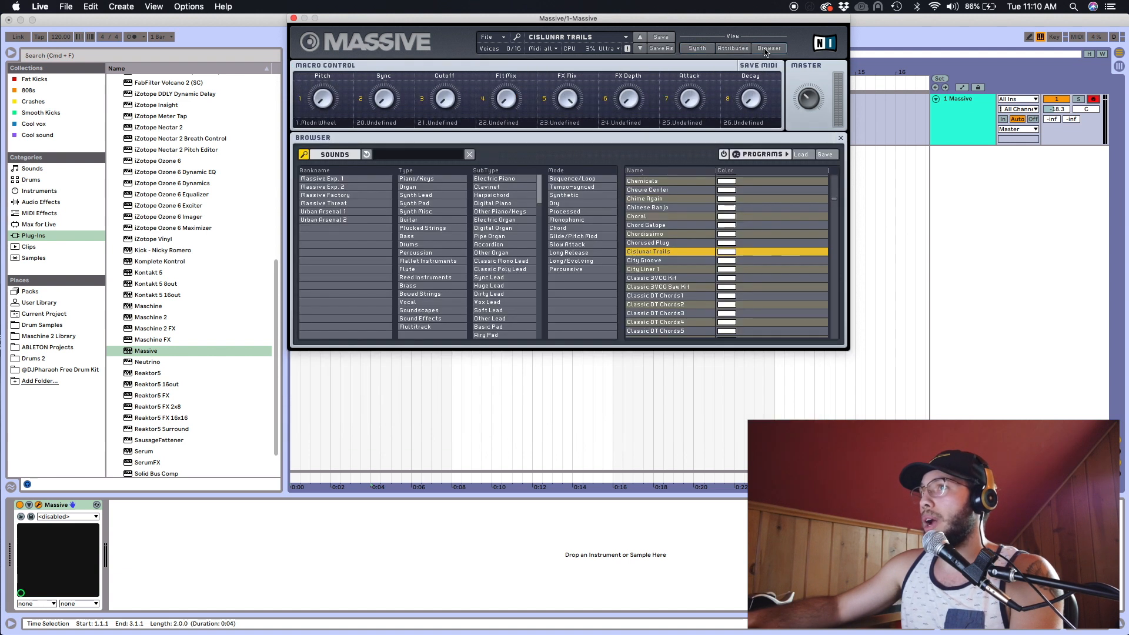
scroll(677, 304, down, 5)
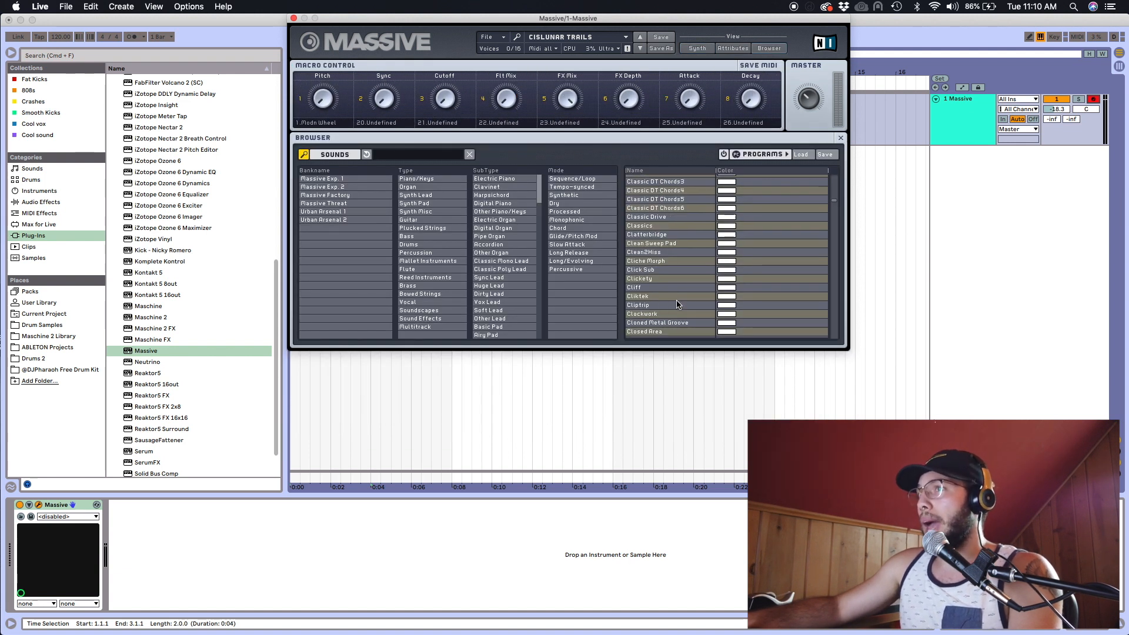
scroll(635, 294, down, 2)
scroll(644, 288, down, 2)
scroll(647, 241, down, 5)
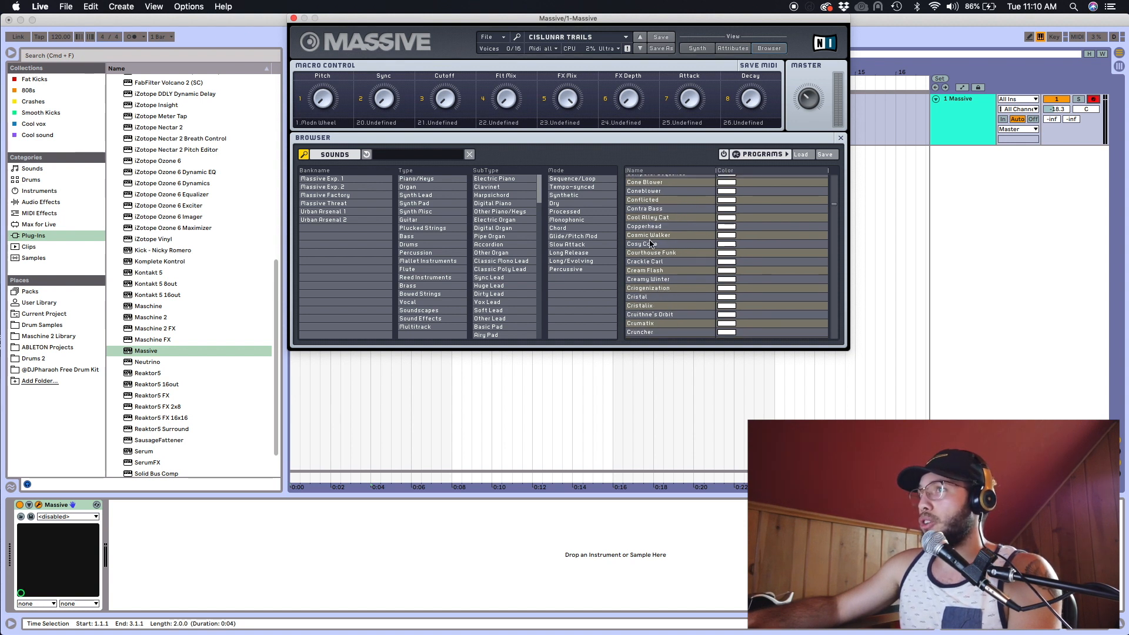
click(697, 48)
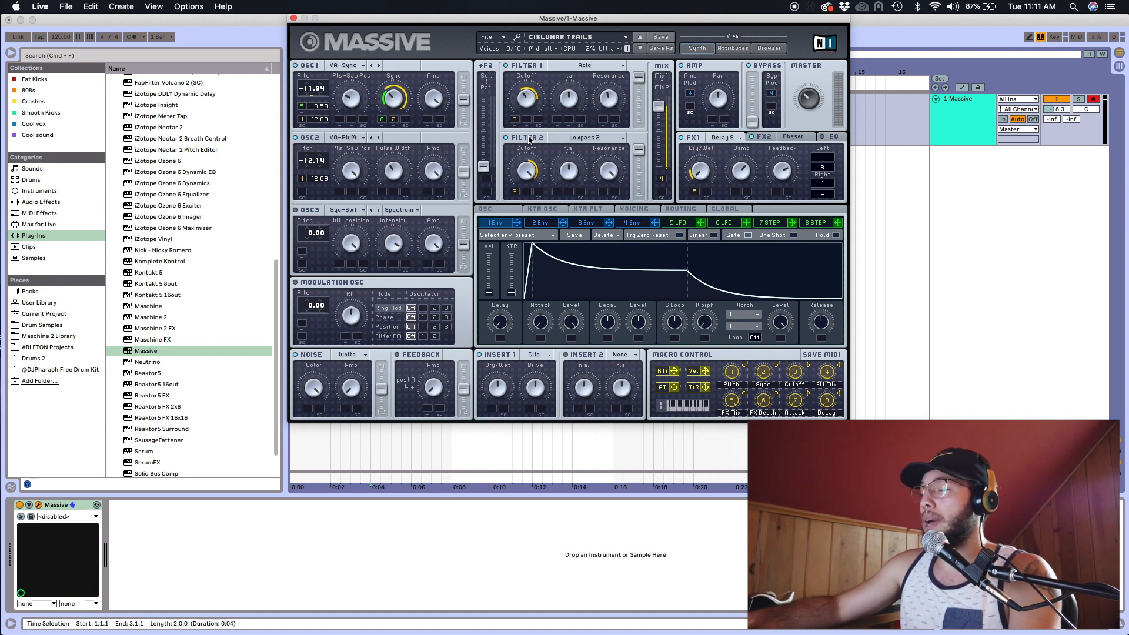
drag(521, 21, 487, 50)
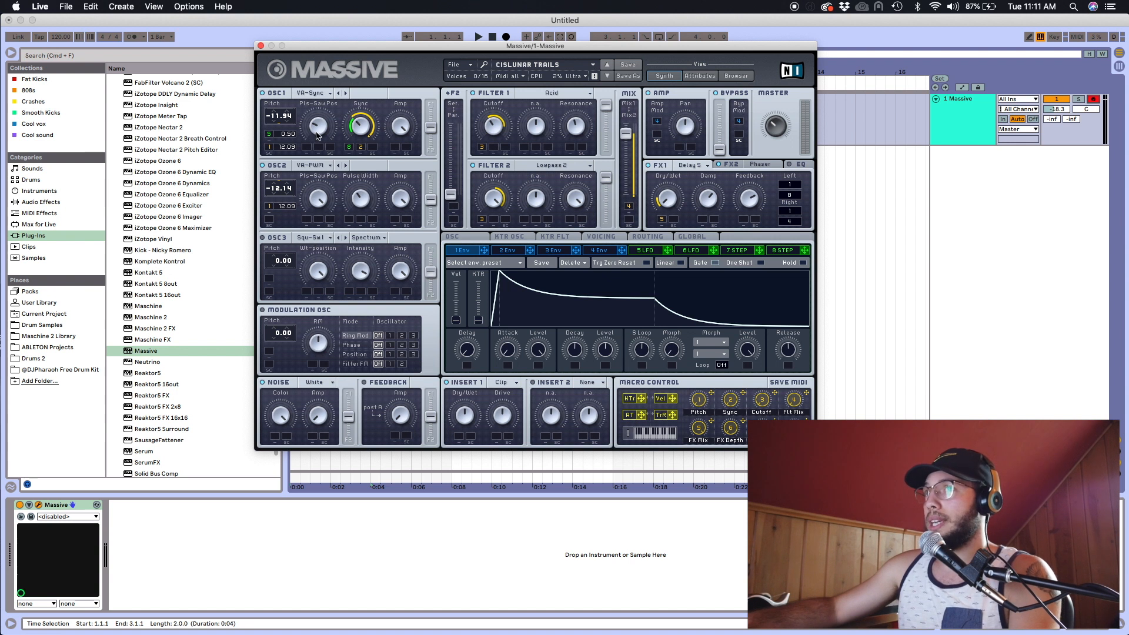
drag(355, 50, 392, 55)
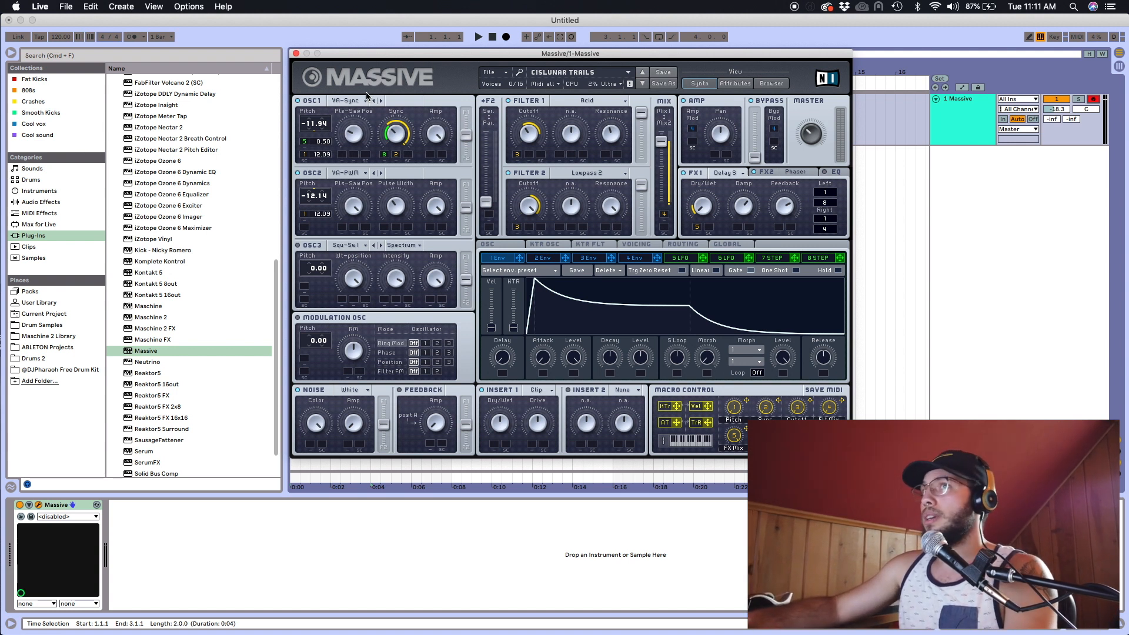
mouse_move(369, 56)
mouse_down()
mouse_move(382, 65)
mouse_move(372, 56)
mouse_up()
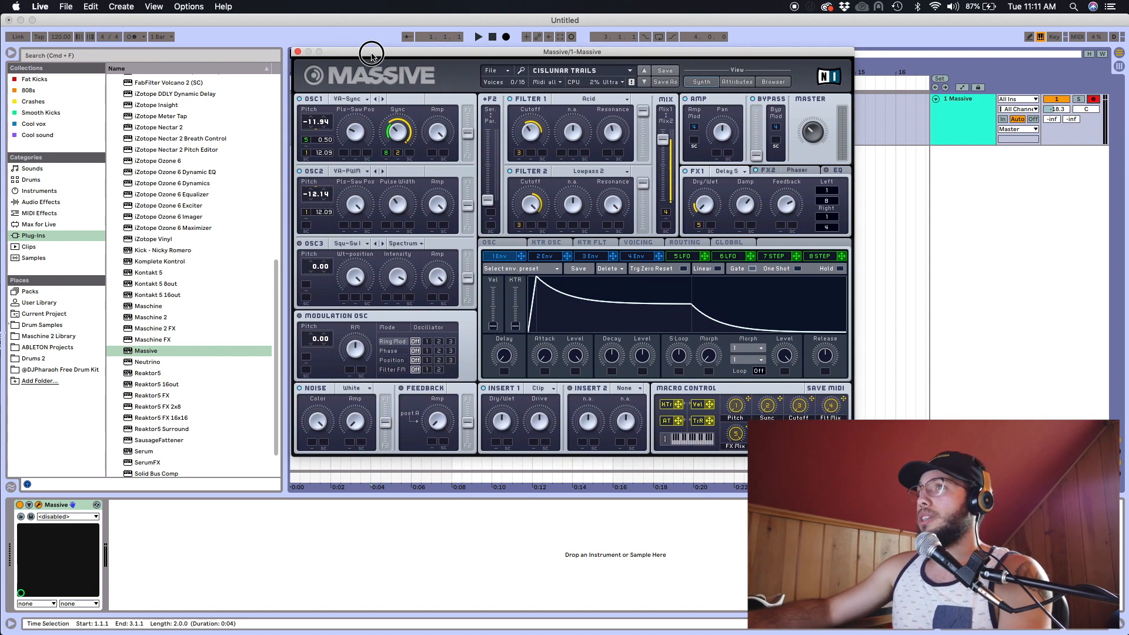